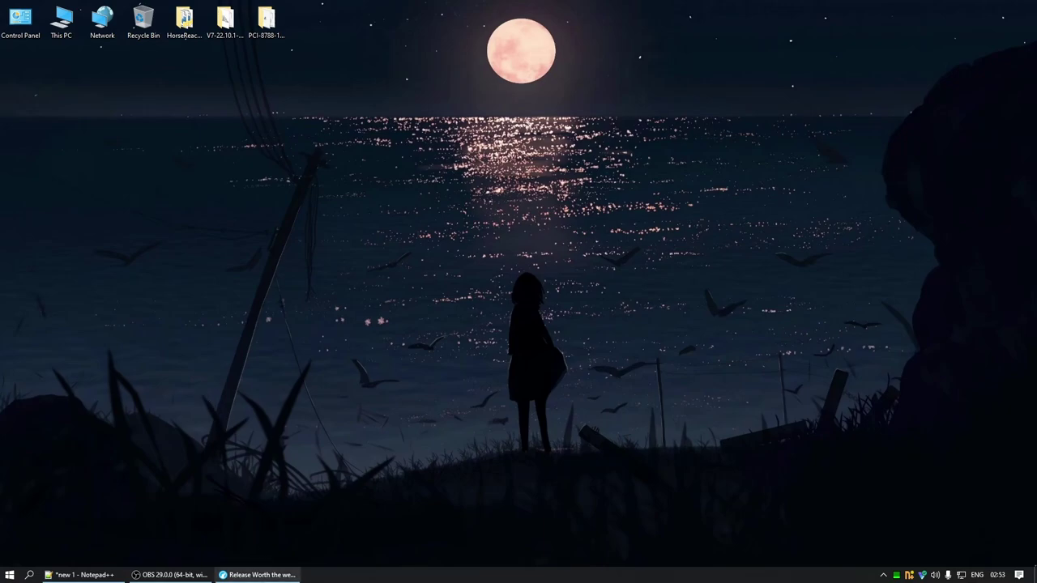
Step: Switch to the browser and look over the vJoy project summary page on SourceForge
{"action": "left_click", "coordinate": [258, 574]}
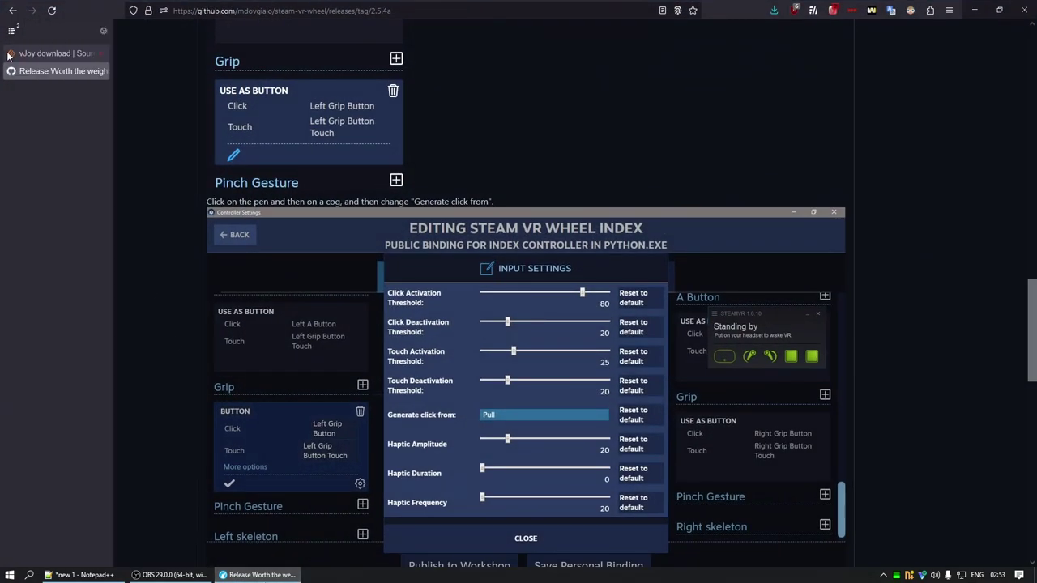
{"action": "left_click", "coordinate": [32, 53]}
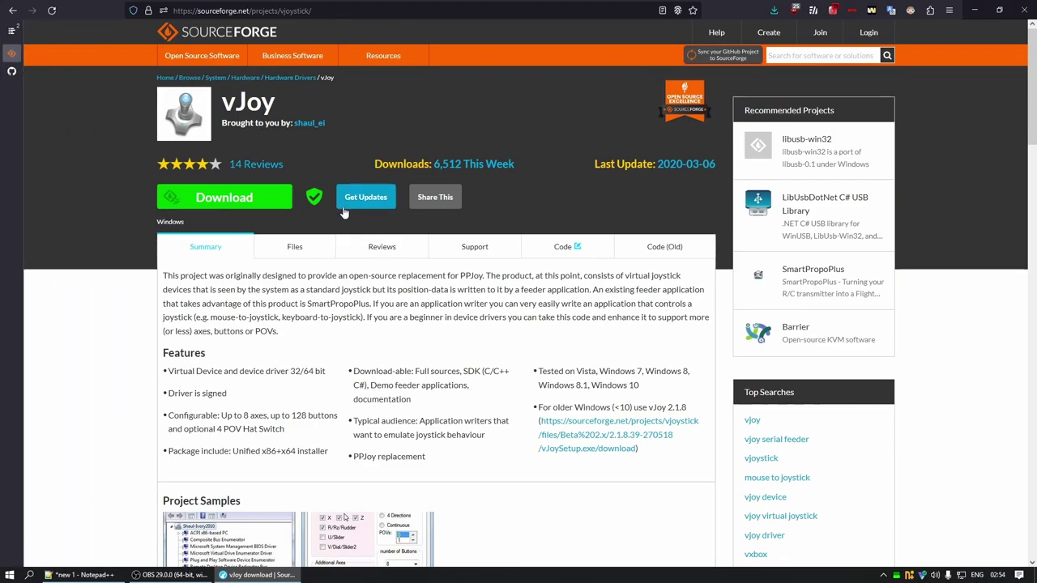
{"action": "scroll", "coordinate": [373, 203], "scroll_direction": "down", "scroll_amount": 4}
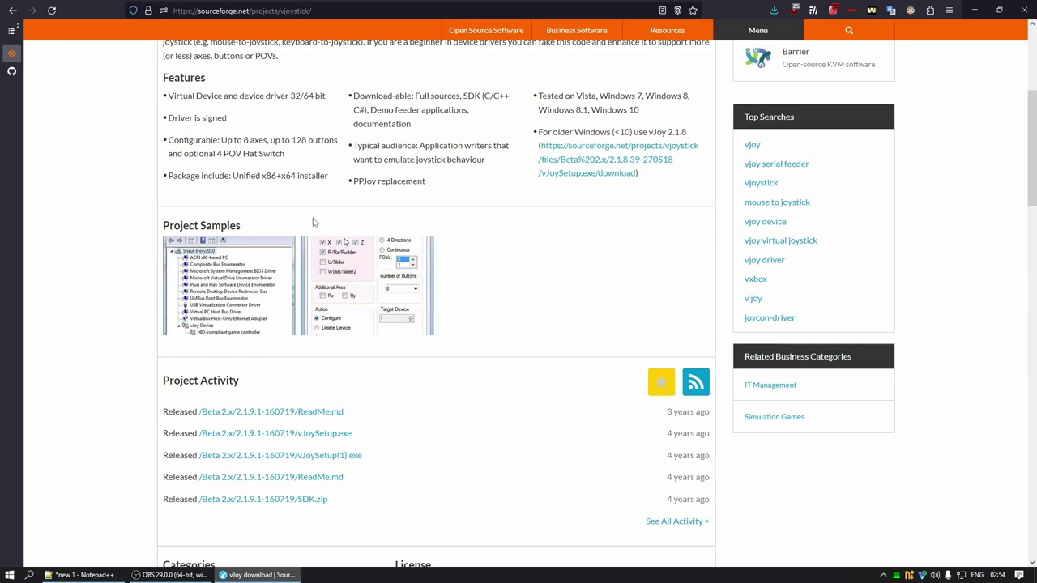
{"action": "scroll", "coordinate": [314, 223], "scroll_direction": "up", "scroll_amount": 2}
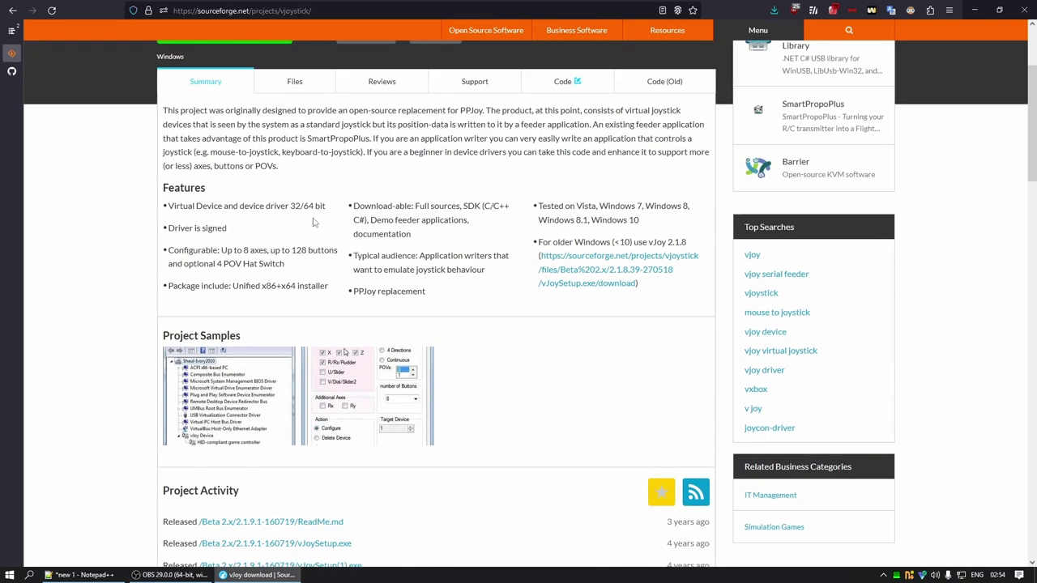
{"action": "scroll", "coordinate": [314, 223], "scroll_direction": "up", "scroll_amount": 2}
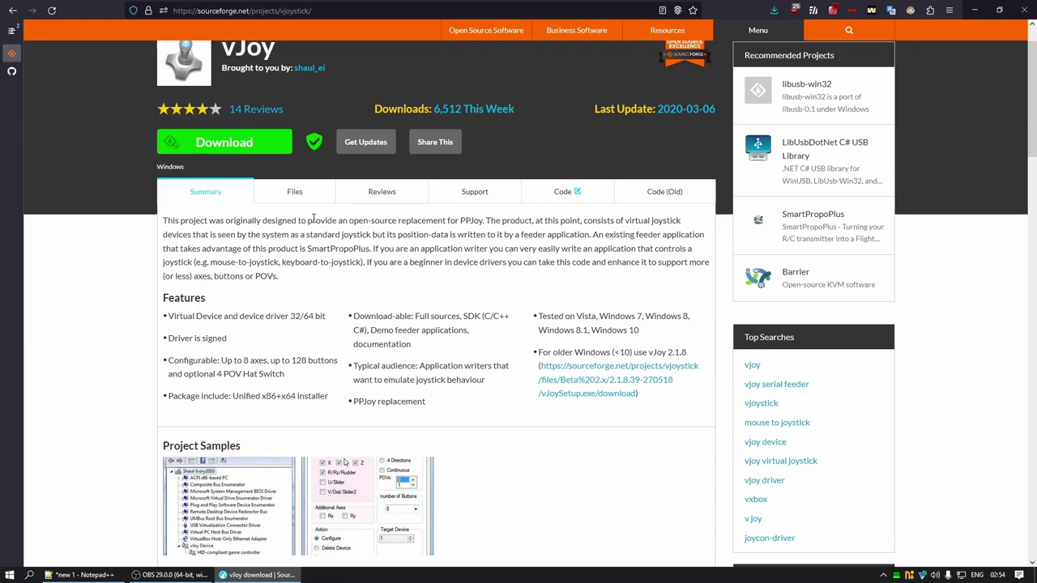
Step: Start downloading vJoySetup.exe from the project's Beta 2.x / 2.1.9.1-160719 files folder
{"action": "left_click", "coordinate": [314, 203]}
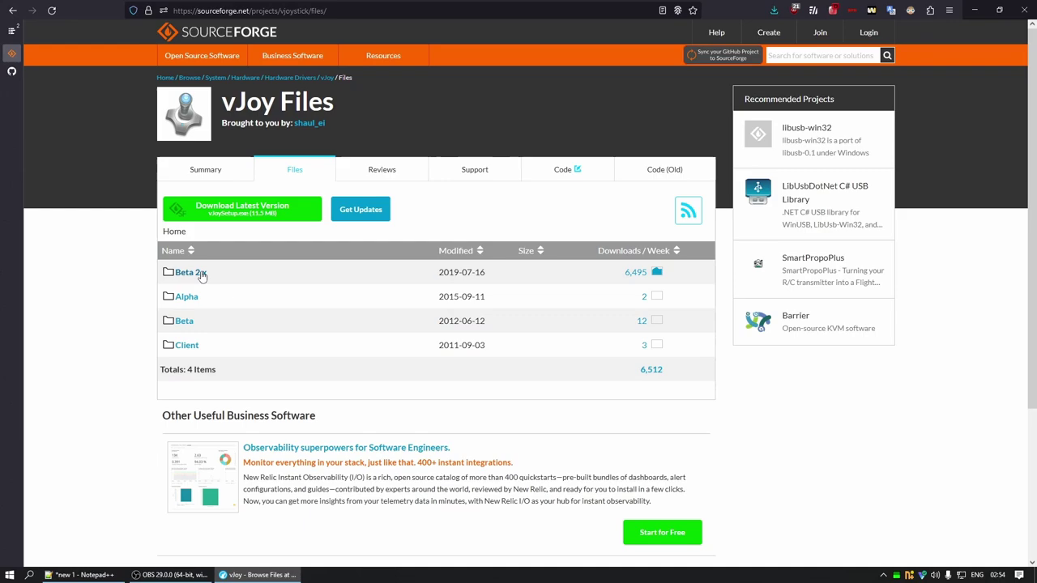
{"action": "left_click", "coordinate": [199, 273]}
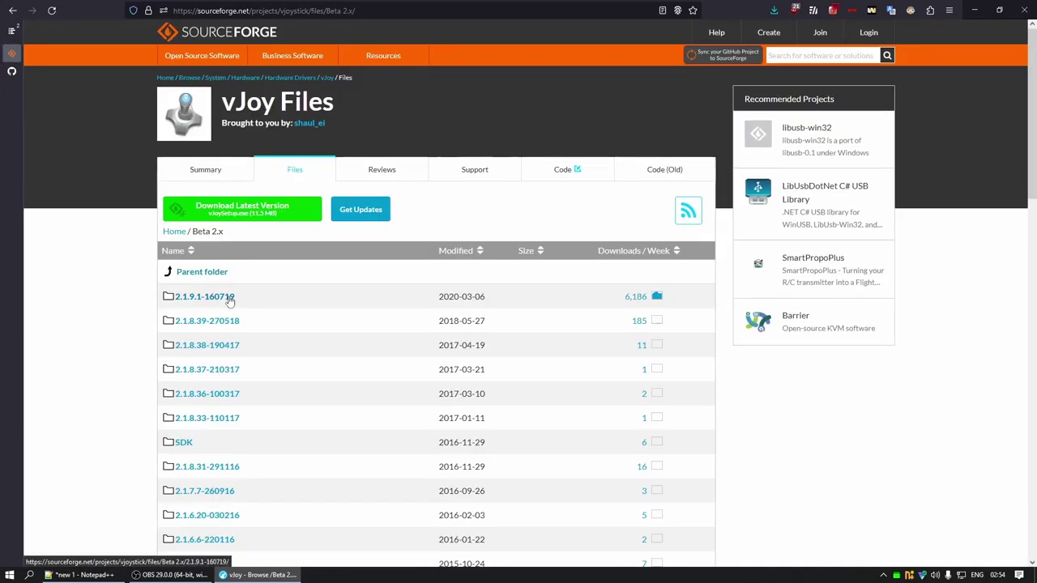
{"action": "left_click", "coordinate": [225, 299]}
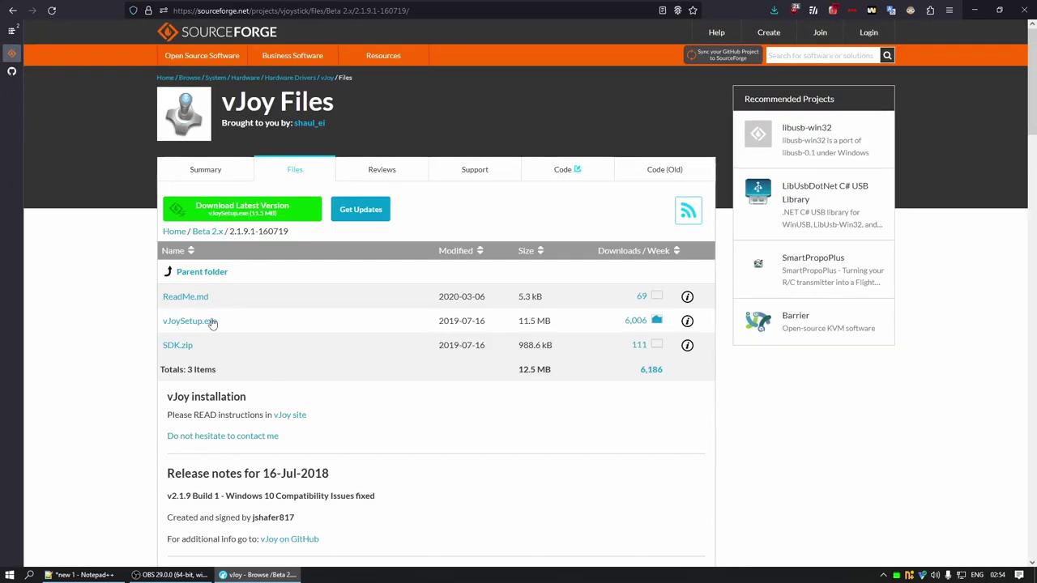
{"action": "left_click", "coordinate": [209, 322]}
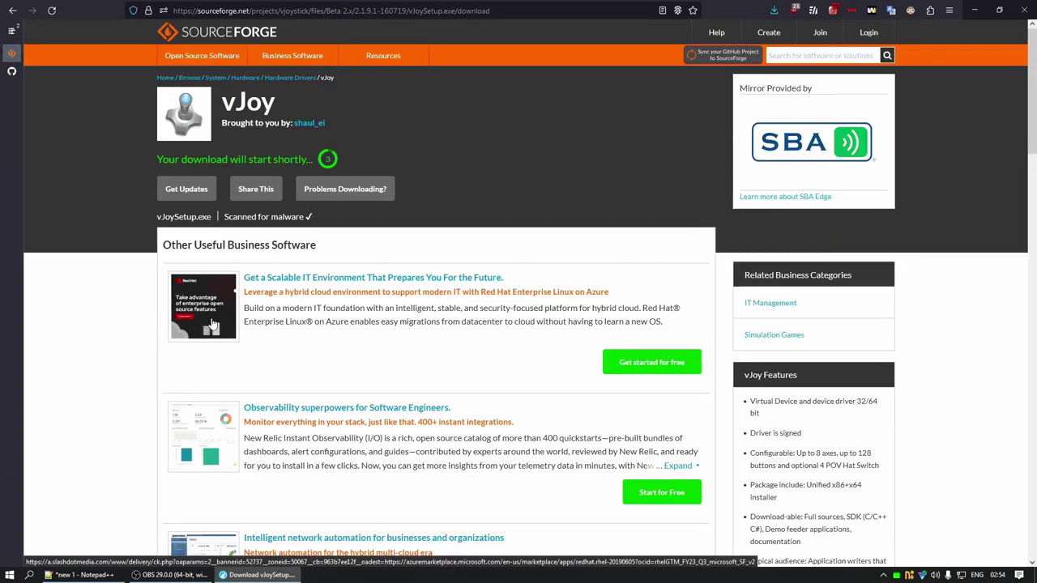
Step: Save vJoySetup.exe to the Downloads folder and minimize the browser
{"action": "left_click", "coordinate": [422, 273]}
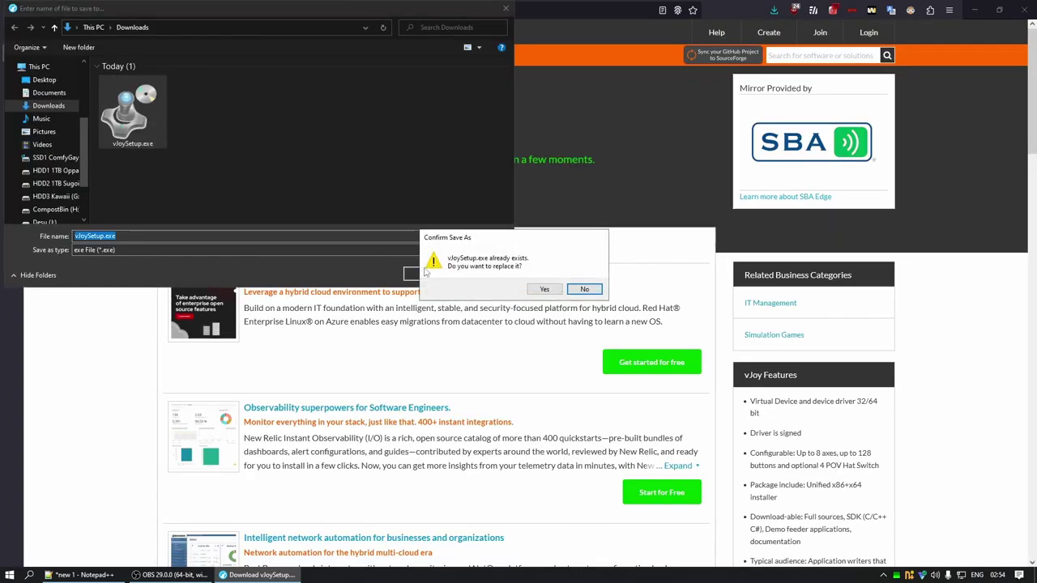
{"action": "left_click", "coordinate": [569, 290]}
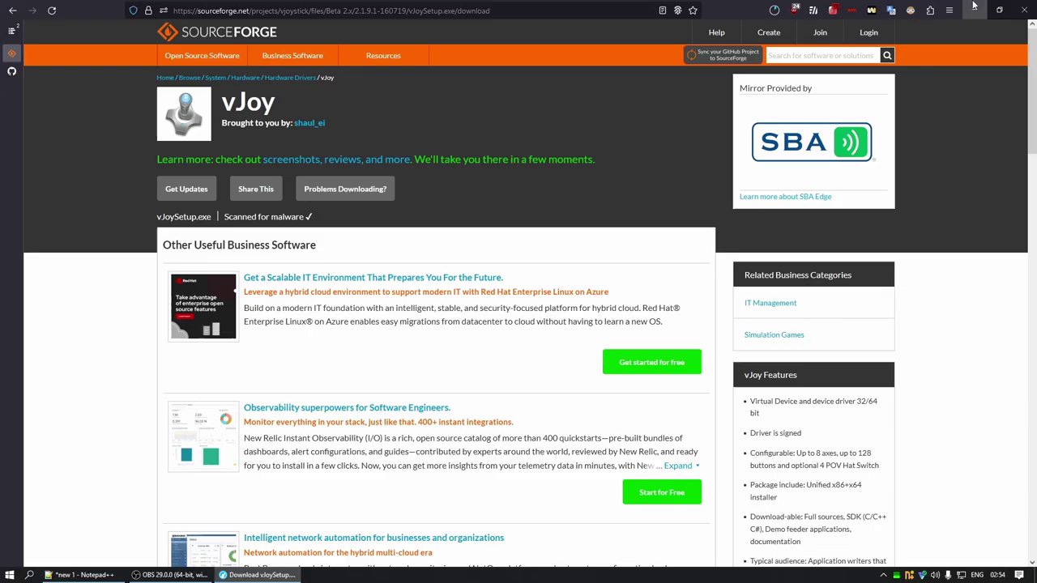
{"action": "left_click", "coordinate": [975, 10]}
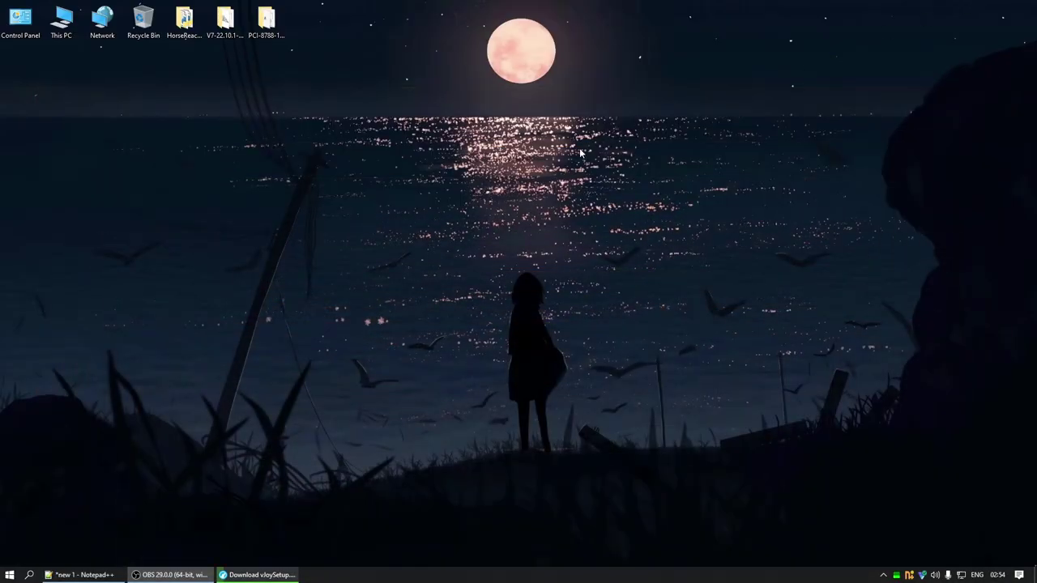
Step: Open the Downloads folder in File Explorer, run vJoySetup.exe to install the vJoy device driver, and minimize the folder window
{"action": "key", "text": "super"}
{"action": "type", "text": "fil"}
{"action": "key", "text": "Return"}
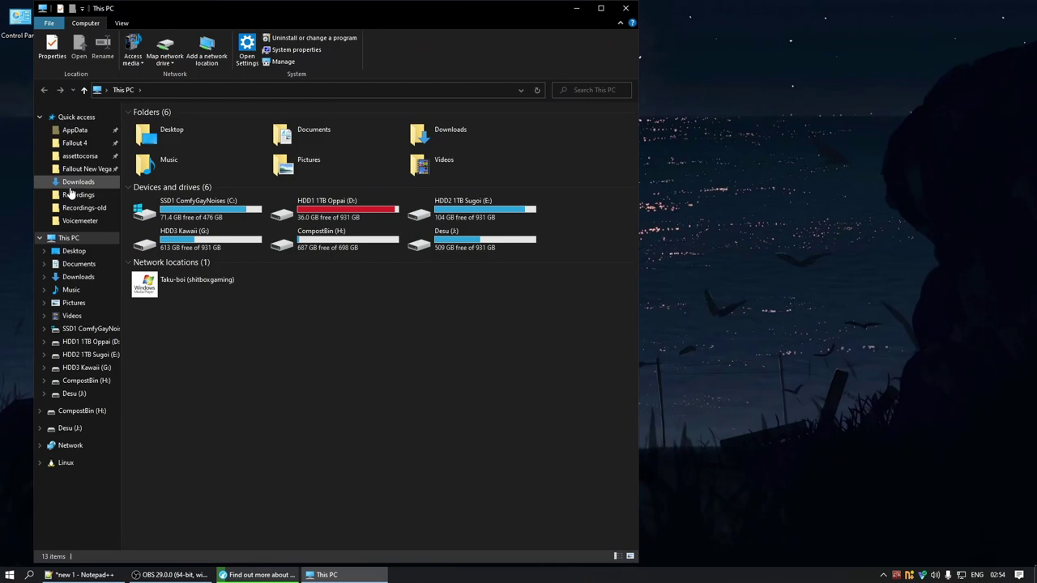
{"action": "left_click", "coordinate": [81, 183]}
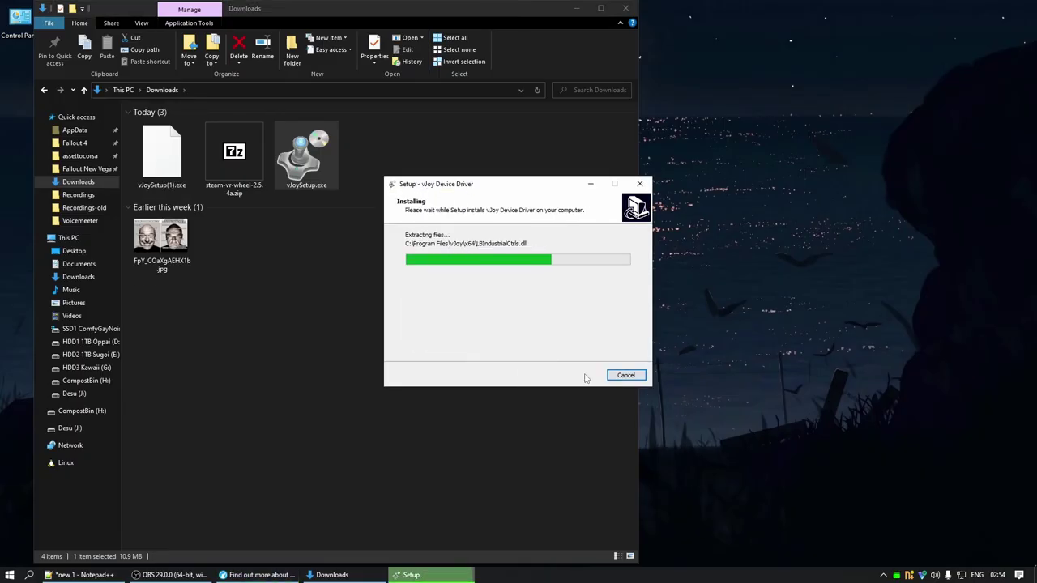
{"action": "left_click", "coordinate": [566, 323]}
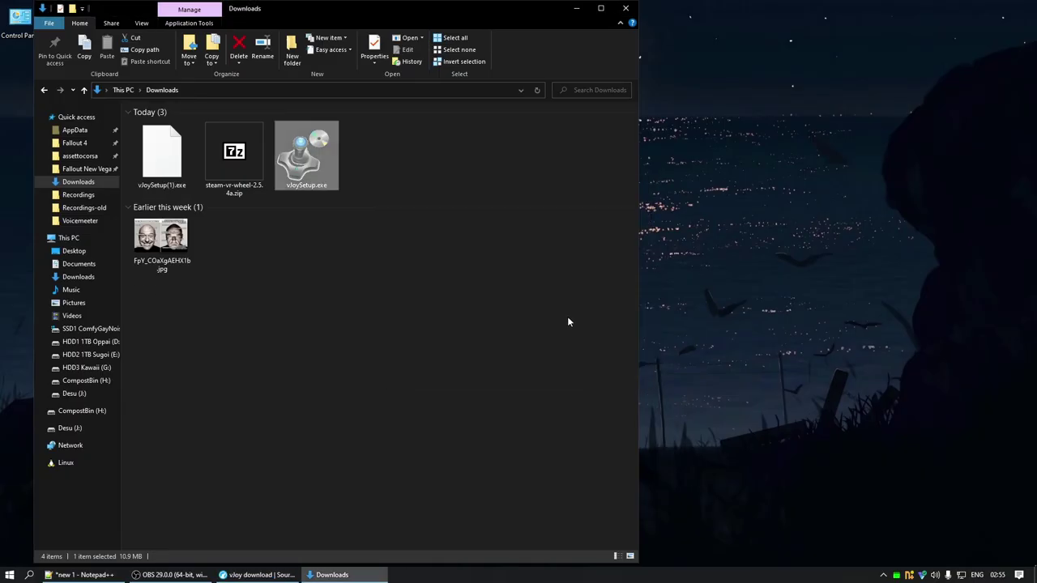
{"action": "left_click", "coordinate": [576, 10]}
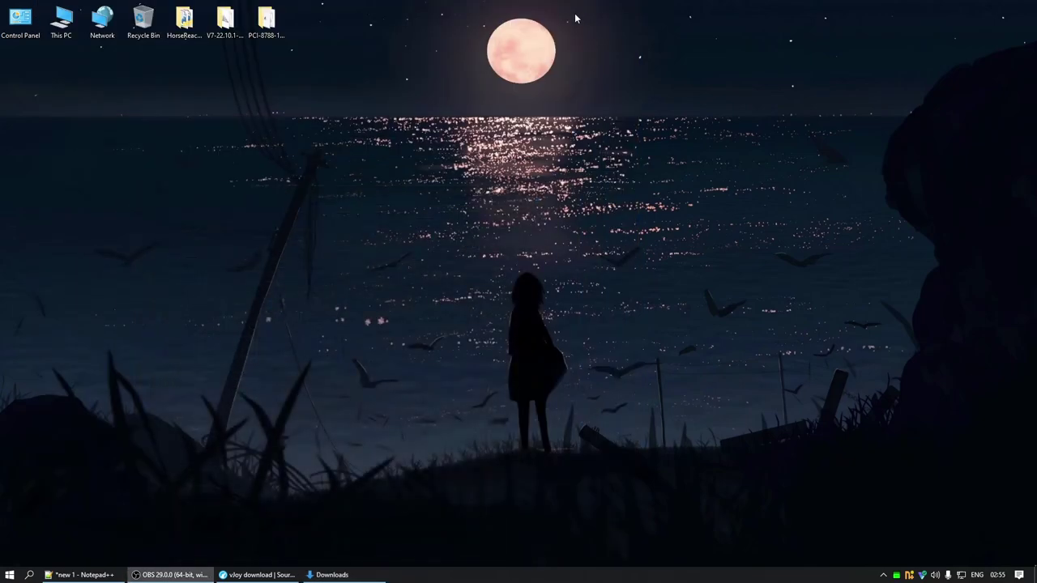
Step: Launch the vJoy configuration utility, check the number of buttons for vJoy Device 1, and close it
{"action": "key", "text": "super"}
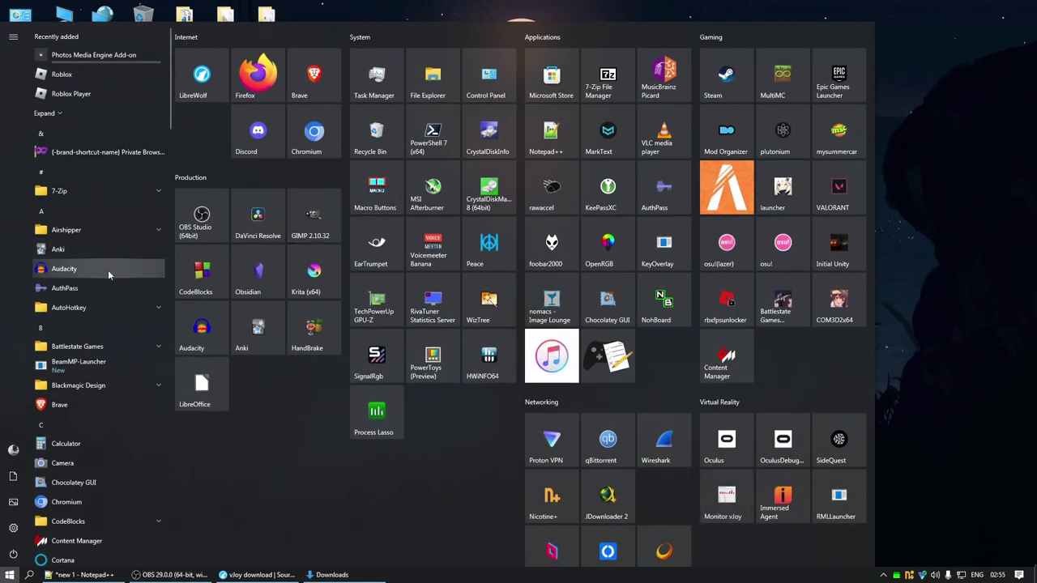
{"action": "scroll", "coordinate": [108, 270], "scroll_direction": "down", "scroll_amount": 20}
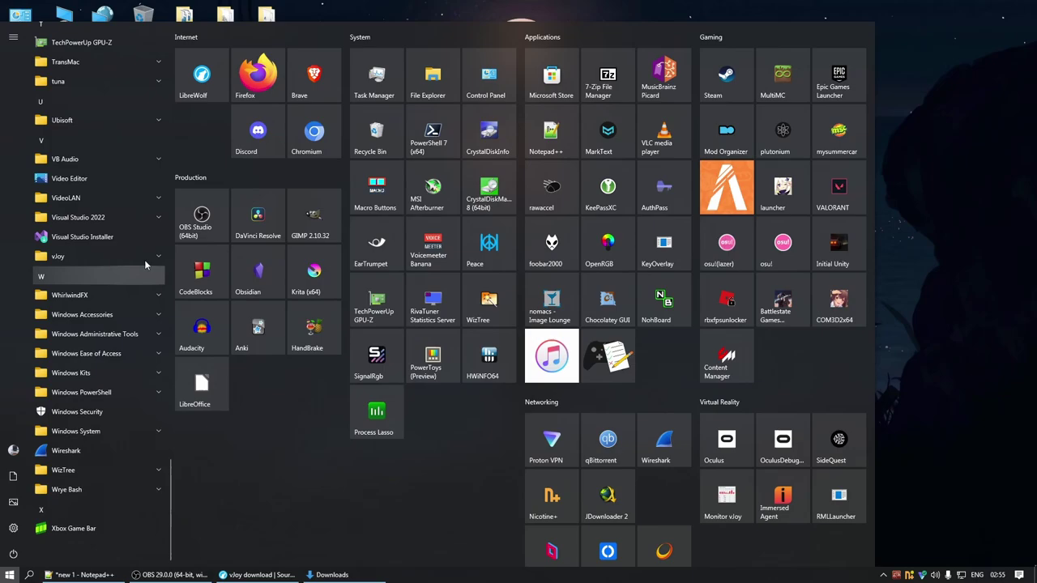
{"action": "left_click", "coordinate": [158, 257]}
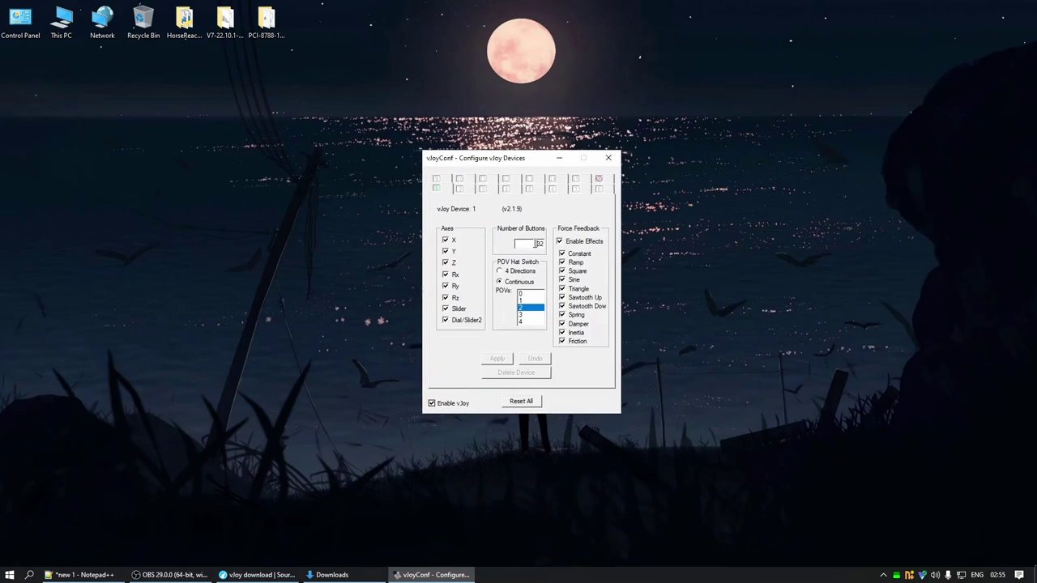
{"action": "double_click", "coordinate": [538, 243]}
{"action": "left_click", "coordinate": [609, 158]}
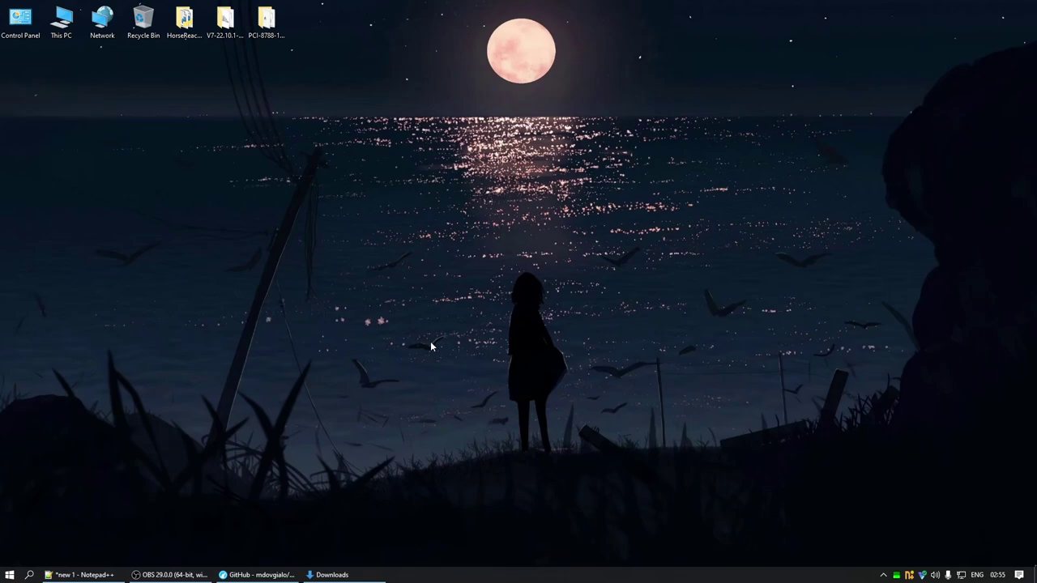
Step: Switch to the browser and open the latest release, Worth the weight (a), of the steam-vr-wheel GitHub repository
{"action": "left_click", "coordinate": [224, 576]}
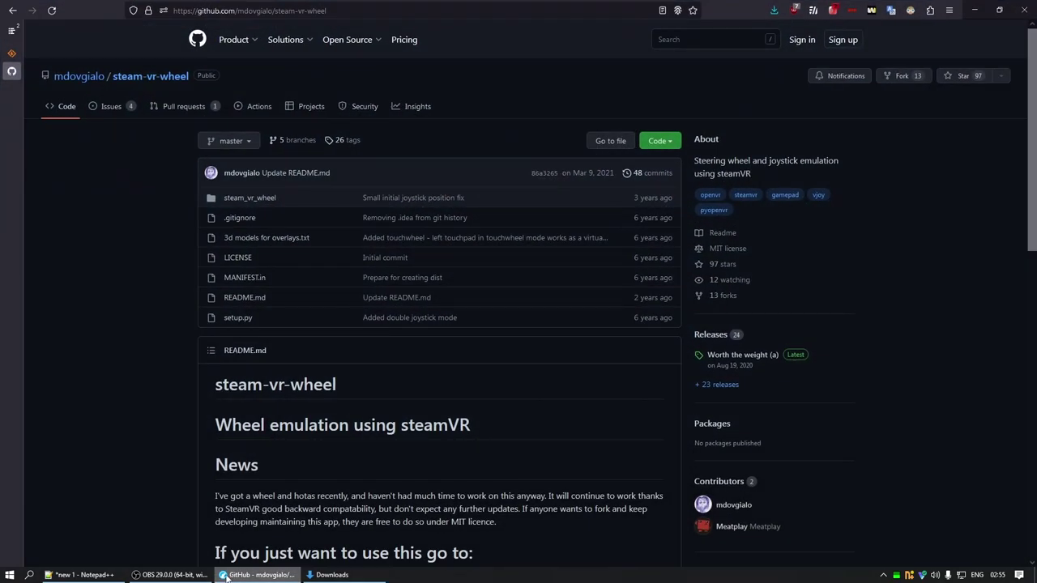
{"action": "scroll", "coordinate": [194, 224], "scroll_direction": "down", "scroll_amount": 2}
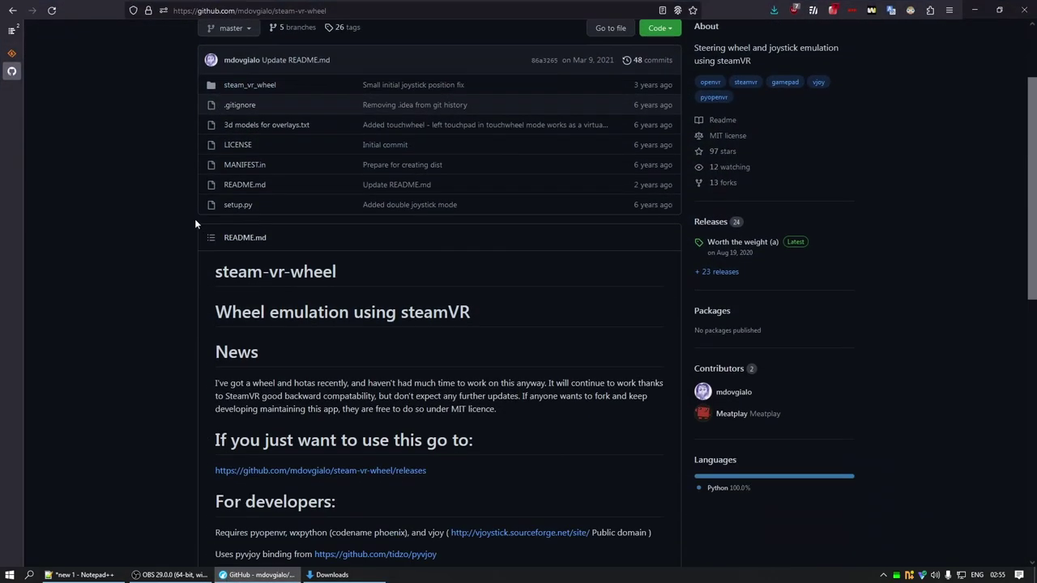
{"action": "scroll", "coordinate": [316, 267], "scroll_direction": "down", "scroll_amount": 3}
{"action": "scroll", "coordinate": [654, 346], "scroll_direction": "up", "scroll_amount": 5}
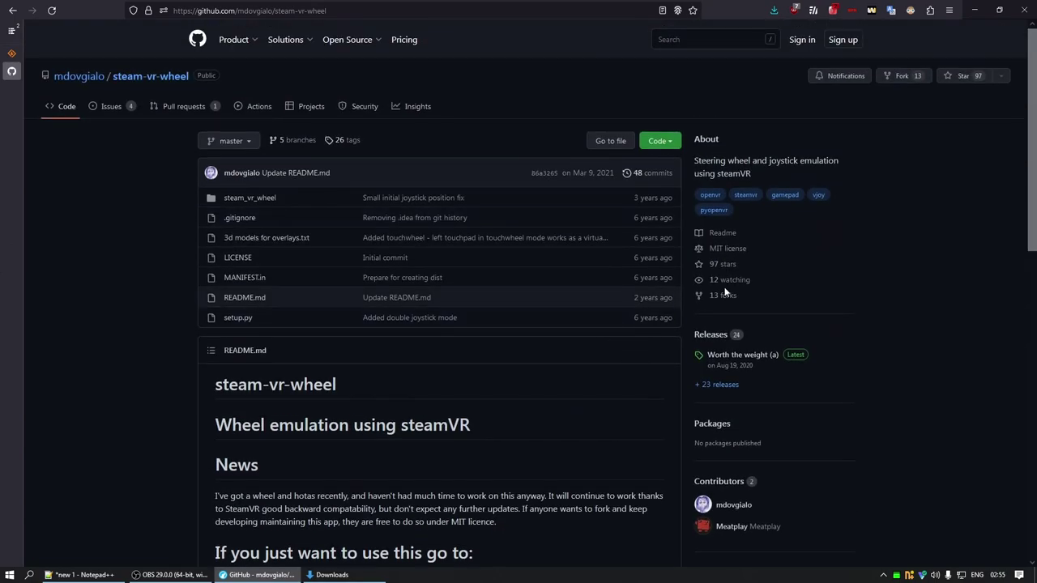
{"action": "left_click", "coordinate": [763, 359]}
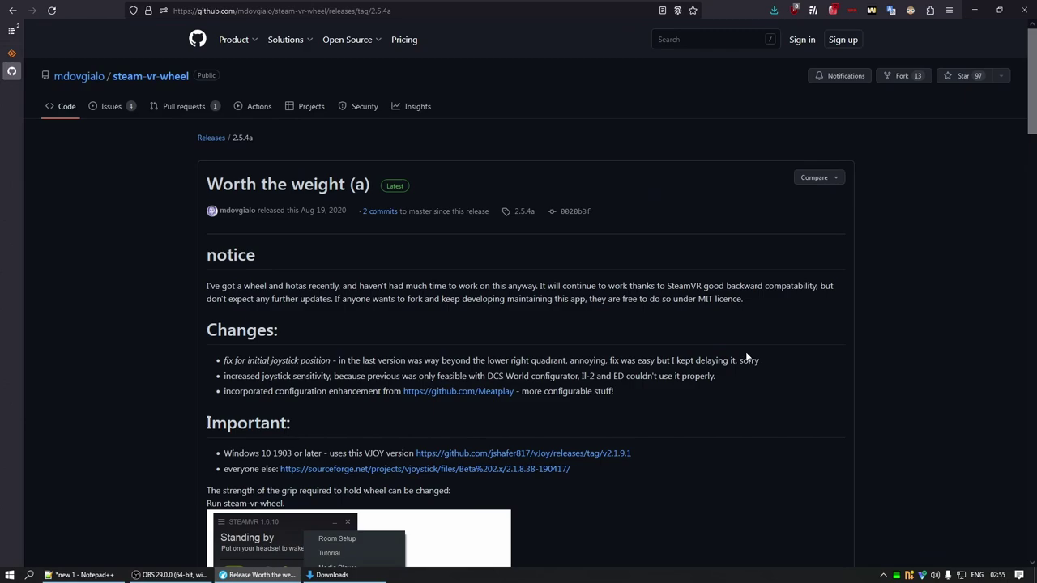
Step: Read the release notes on required vJoy versions and the SteamVR controller binding setup for grip strength
{"action": "scroll", "coordinate": [588, 290], "scroll_direction": "down", "scroll_amount": 3}
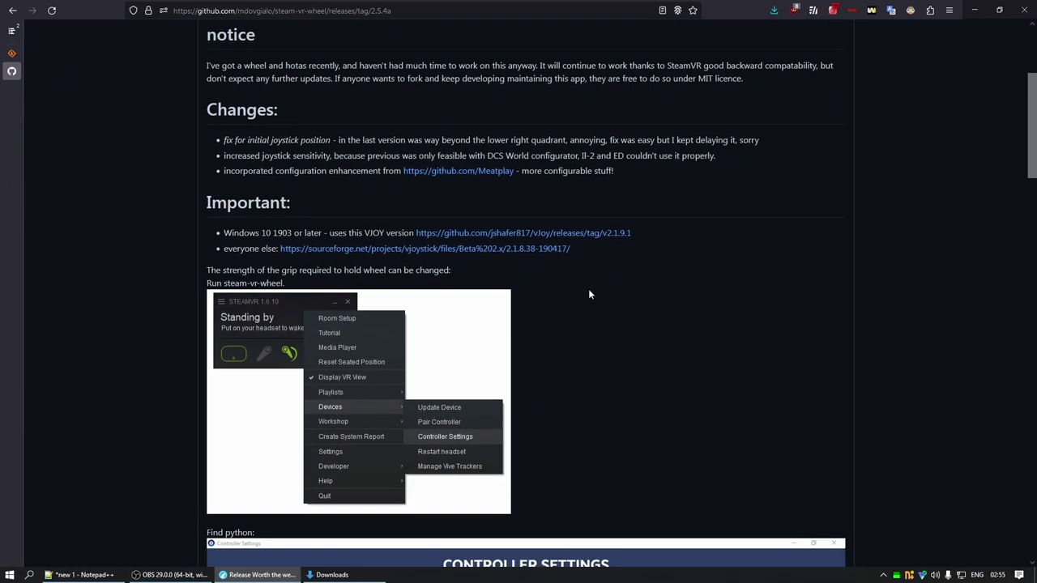
{"action": "scroll", "coordinate": [549, 272], "scroll_direction": "up", "scroll_amount": 3}
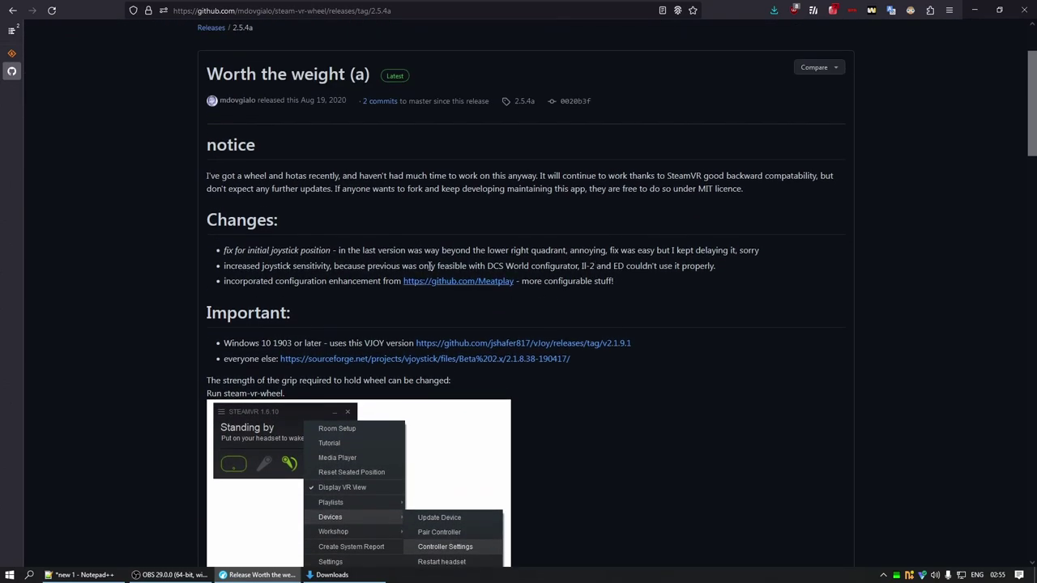
{"action": "scroll", "coordinate": [486, 219], "scroll_direction": "down", "scroll_amount": 4}
{"action": "scroll", "coordinate": [490, 276], "scroll_direction": "down", "scroll_amount": 3}
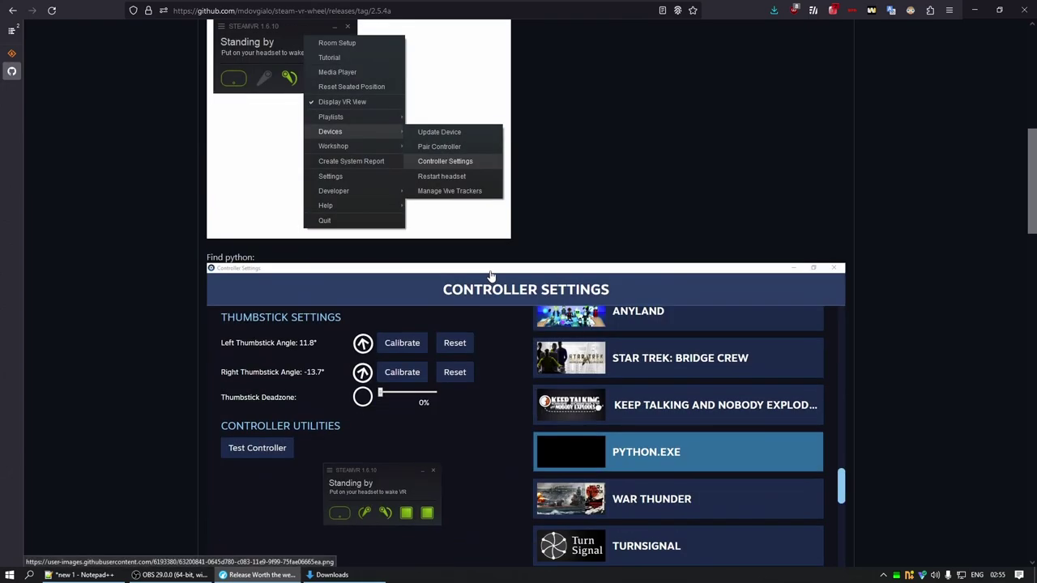
{"action": "scroll", "coordinate": [517, 286], "scroll_direction": "down", "scroll_amount": 4}
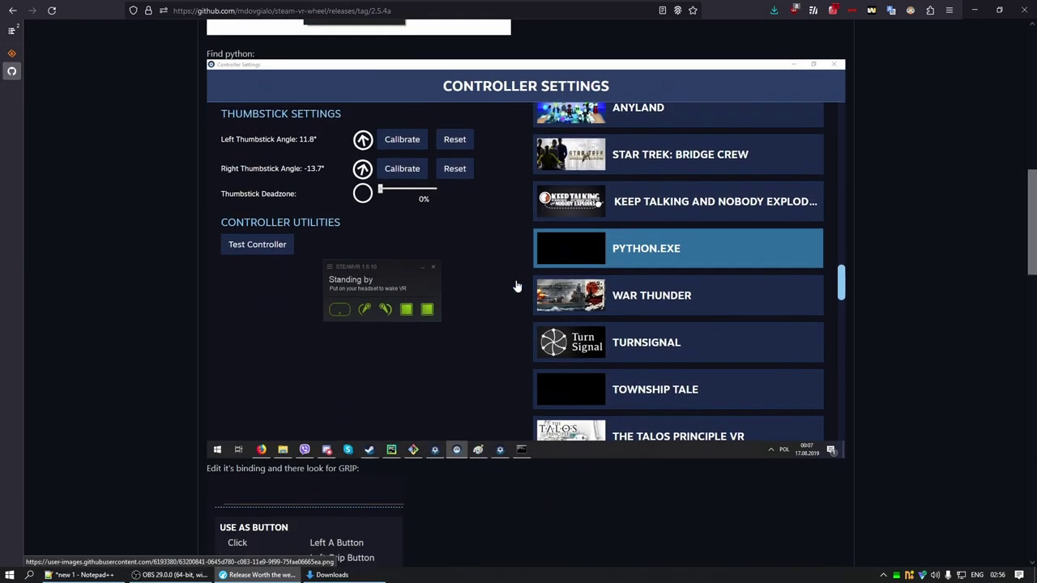
{"action": "scroll", "coordinate": [517, 286], "scroll_direction": "down", "scroll_amount": 3}
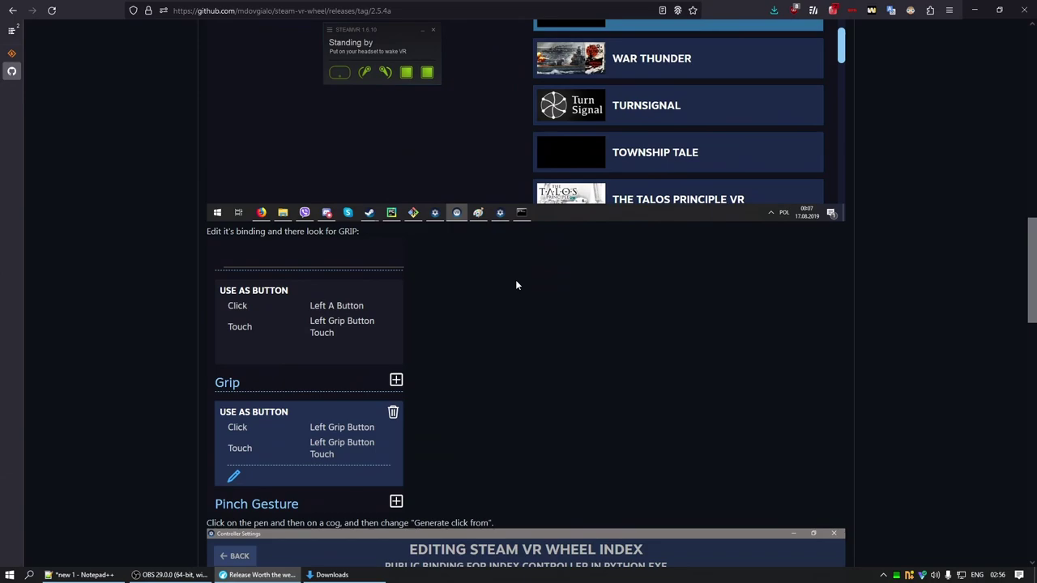
{"action": "scroll", "coordinate": [516, 285], "scroll_direction": "down", "scroll_amount": 3}
{"action": "scroll", "coordinate": [515, 279], "scroll_direction": "down", "scroll_amount": 7}
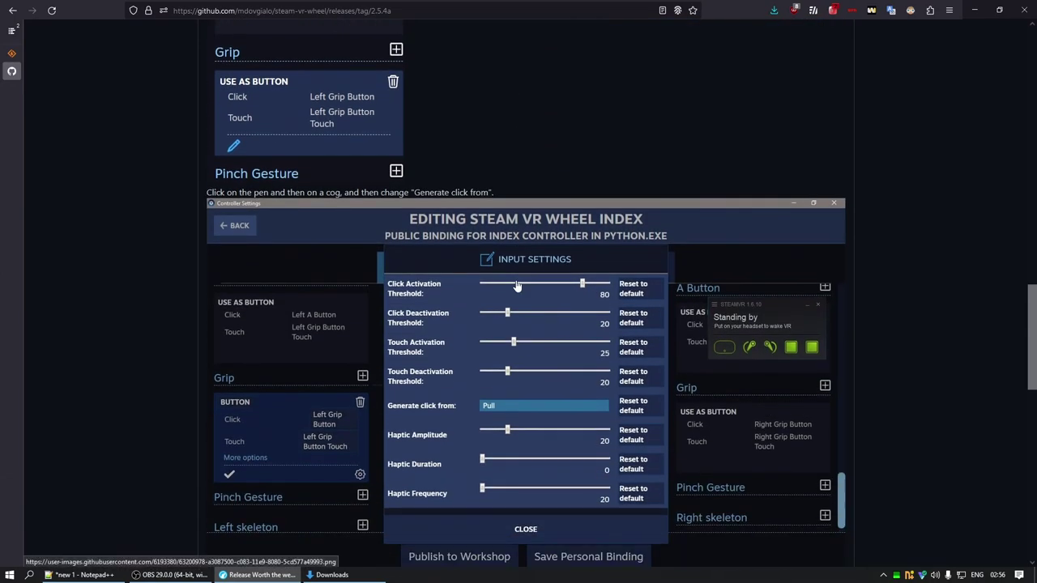
Step: Try to download steam-vr-wheel-2.5.4a.zip from the release assets to the Downloads folder
{"action": "scroll", "coordinate": [517, 286], "scroll_direction": "down", "scroll_amount": 7}
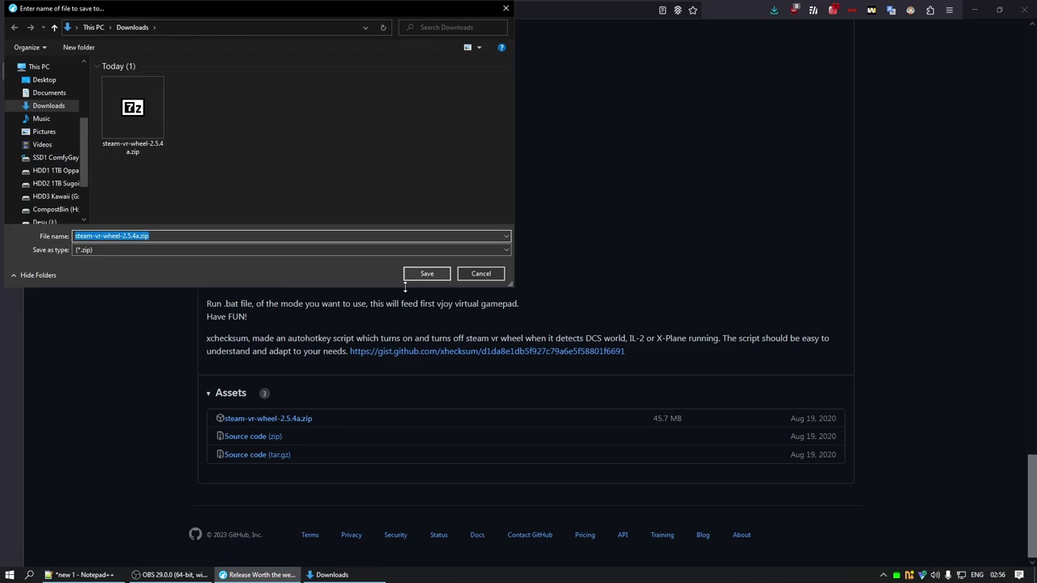
{"action": "left_click", "coordinate": [429, 273]}
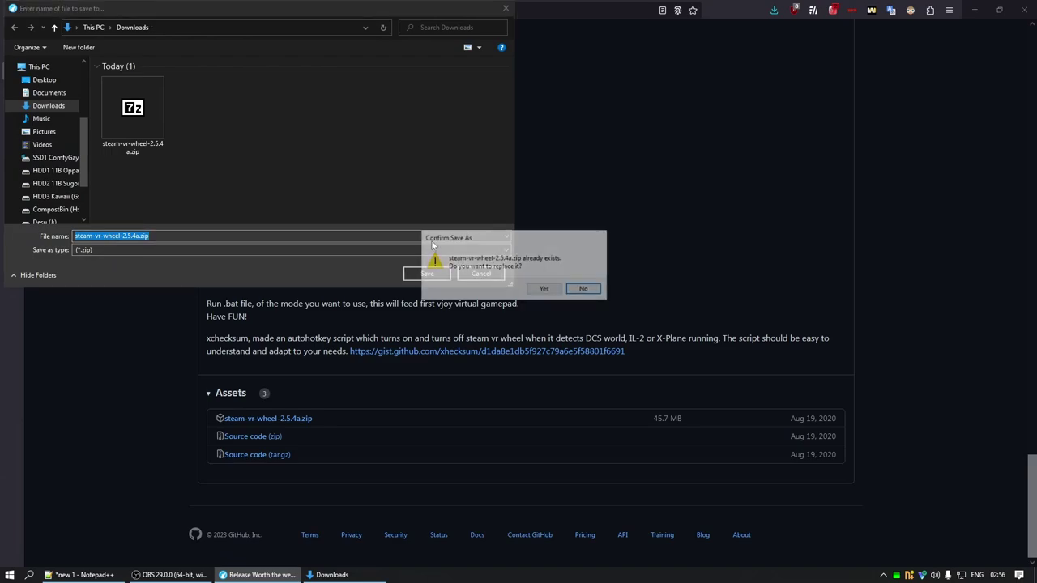
{"action": "left_click", "coordinate": [582, 290]}
{"action": "left_click", "coordinate": [505, 9]}
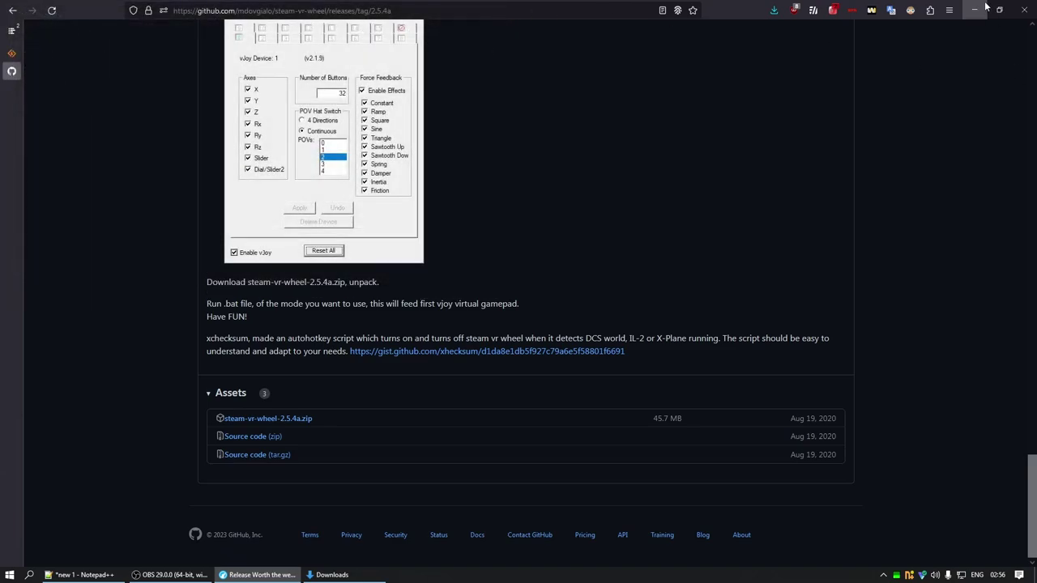
Step: Minimize the browser and bring the Downloads folder window back up
{"action": "left_click", "coordinate": [982, 9]}
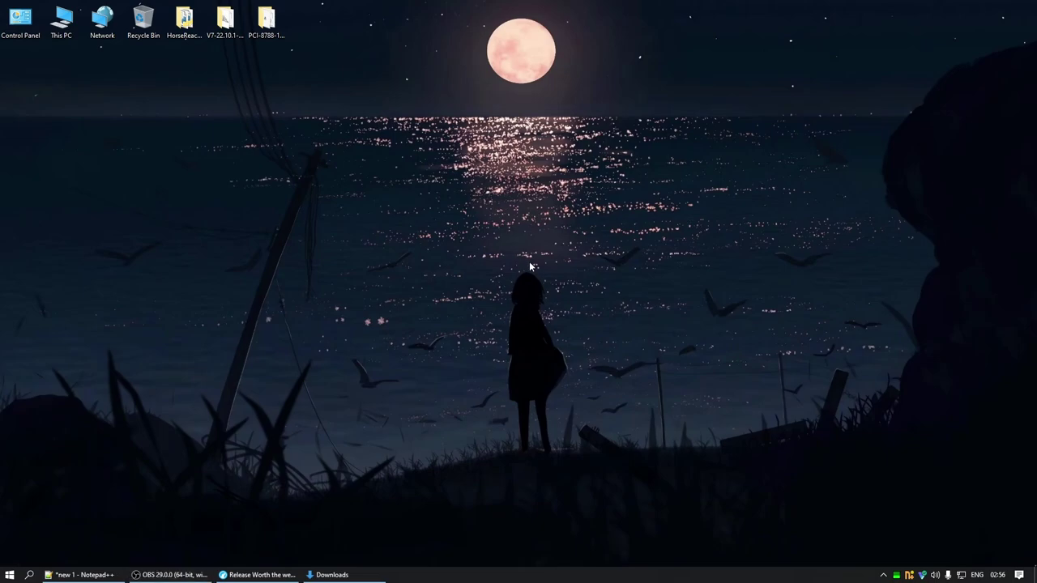
{"action": "left_click", "coordinate": [332, 574]}
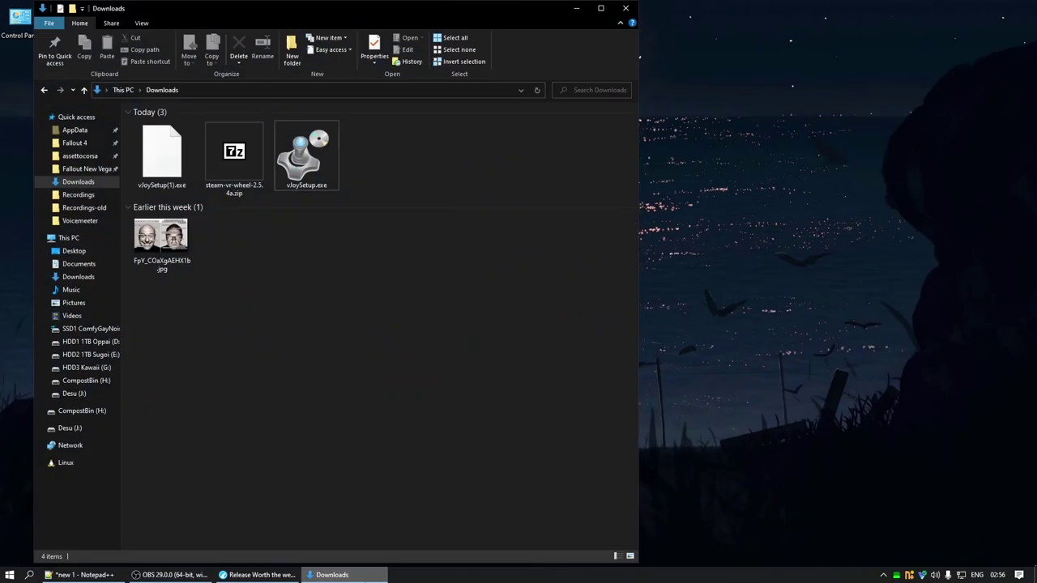
Step: Extract the steam-vr-wheel-2.5.4a folder from the downloaded zip to the desktop and open the extracted folder
{"action": "double_click", "coordinate": [247, 158]}
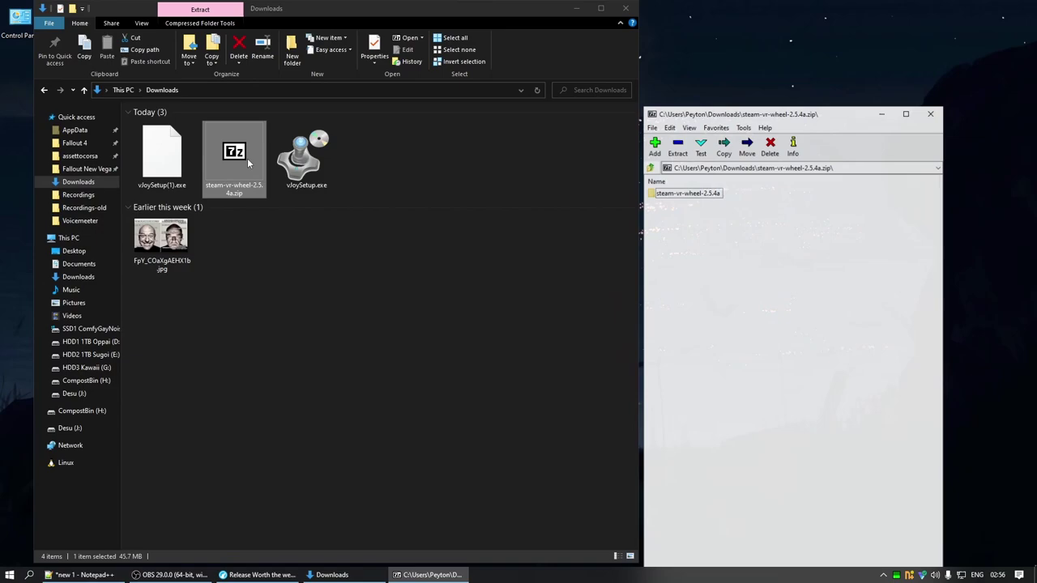
{"action": "left_click", "coordinate": [576, 8]}
{"action": "left_click_drag", "start_coordinate": [689, 113], "coordinate": [613, 22]}
{"action": "left_click_drag", "start_coordinate": [613, 103], "coordinate": [342, 206]}
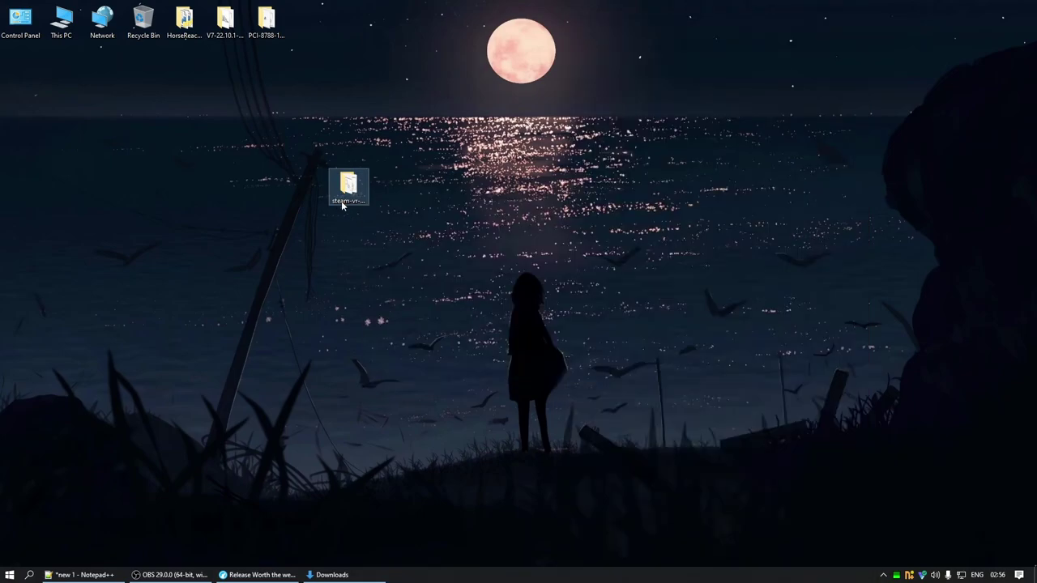
{"action": "double_click", "coordinate": [341, 201]}
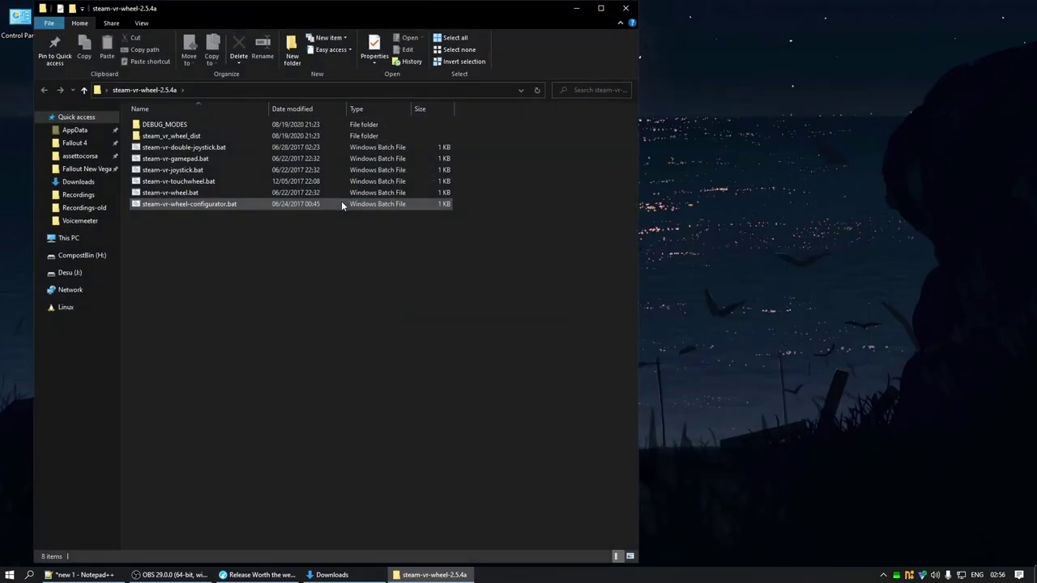
{"action": "left_click_drag", "start_coordinate": [567, 6], "coordinate": [607, 45]}
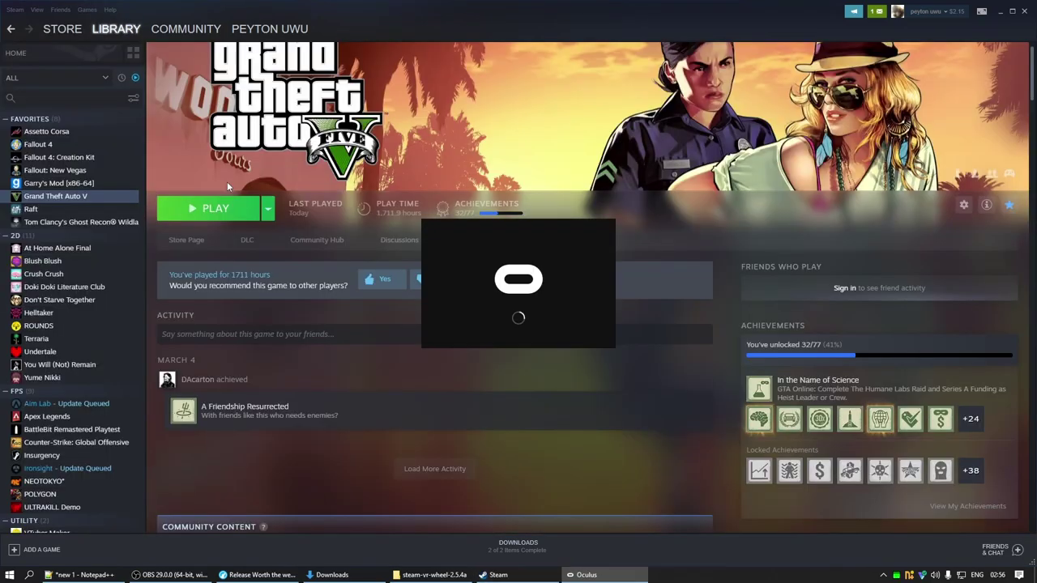
Step: Find SteamVR in the VR section of the Steam library and launch it
{"action": "scroll", "coordinate": [73, 324], "scroll_direction": "down", "scroll_amount": 5}
{"action": "left_click", "coordinate": [49, 386]}
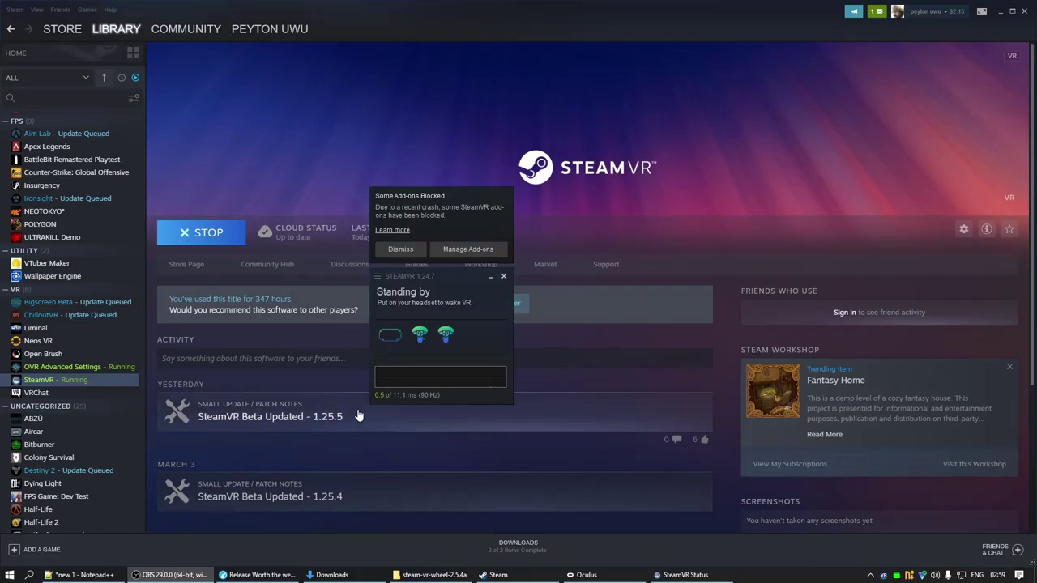
{"action": "left_click", "coordinate": [451, 280]}
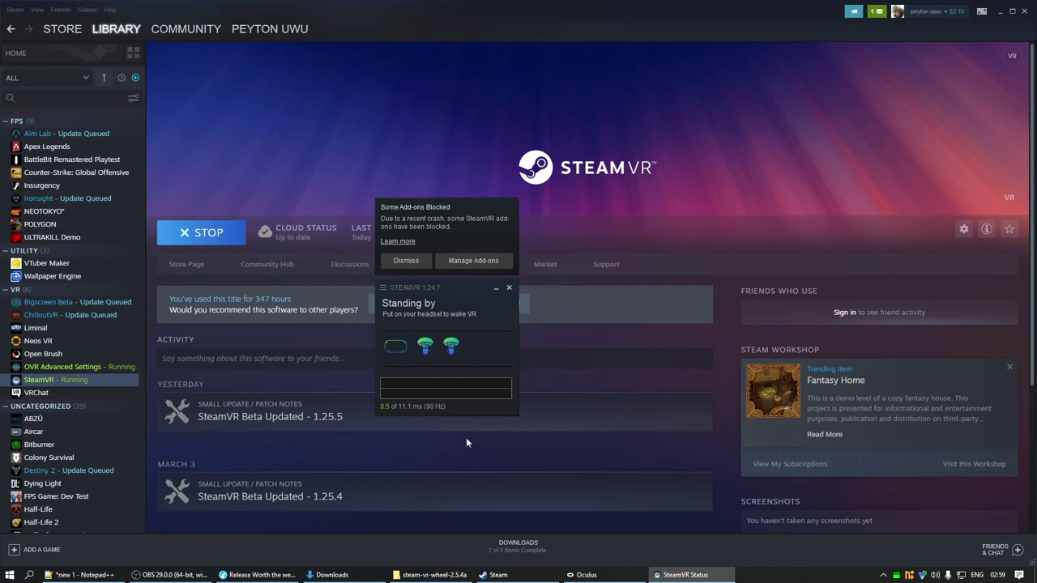
Step: Switch to the steam-vr-wheel-2.5.4a folder, run steam-vr-wheel.bat and minimize its console window
{"action": "left_click", "coordinate": [429, 575]}
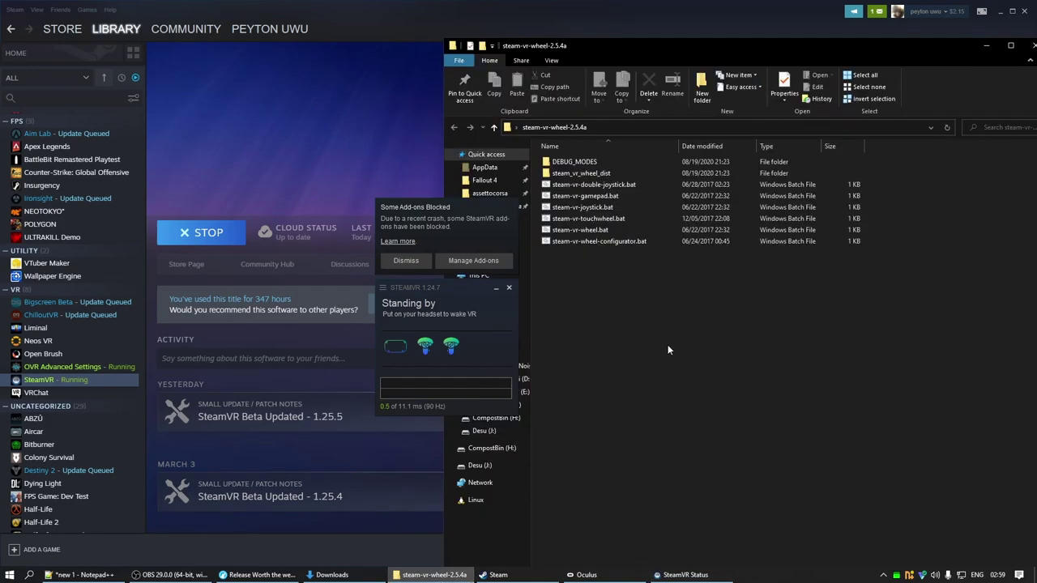
{"action": "double_click", "coordinate": [638, 231]}
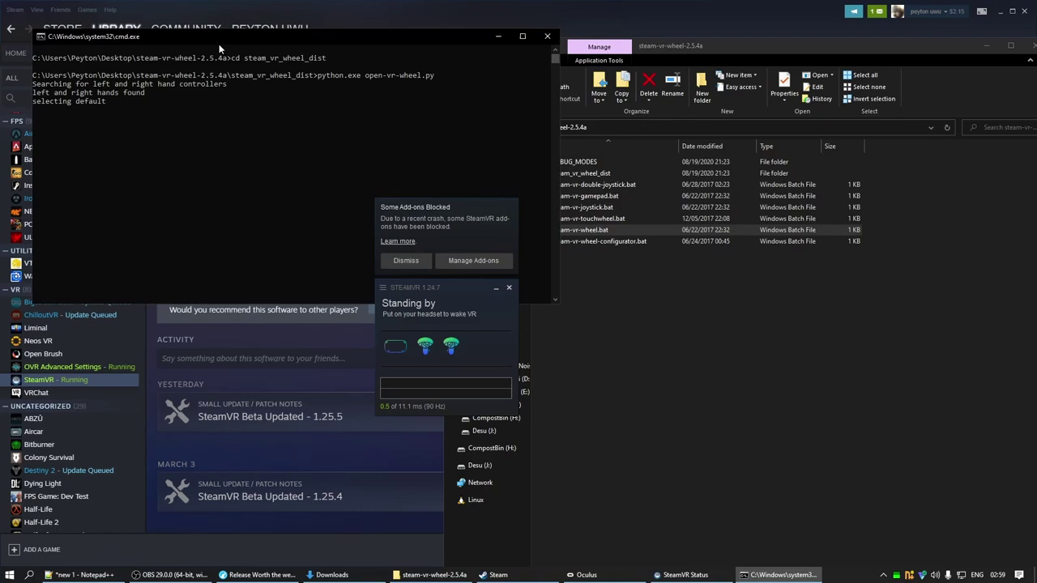
{"action": "left_click_drag", "start_coordinate": [219, 43], "coordinate": [371, 77]}
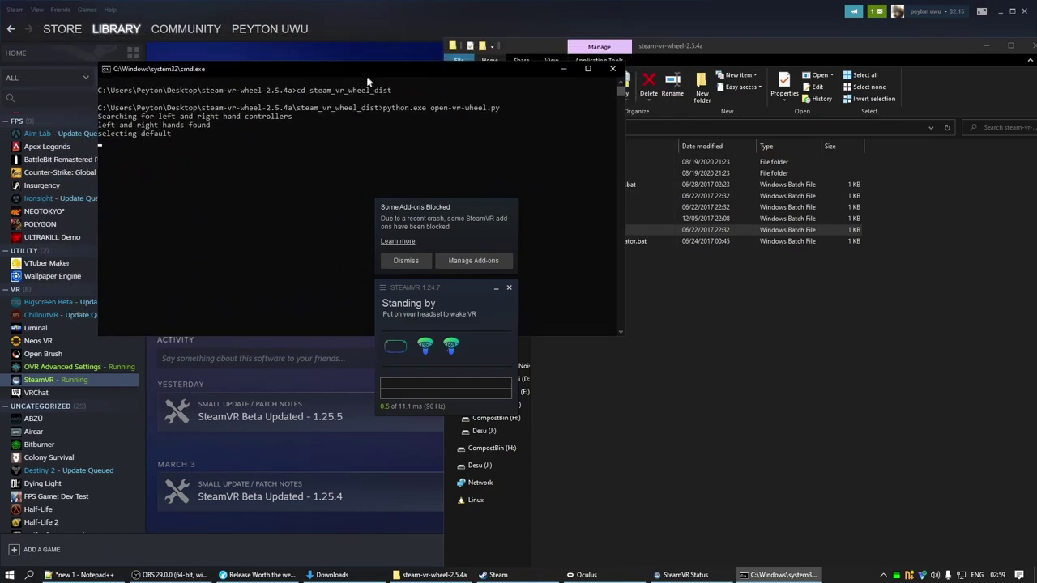
{"action": "left_click", "coordinate": [560, 70]}
Step: Open Monitor vJoy from the installed vJoy program folder
{"action": "key", "text": "super"}
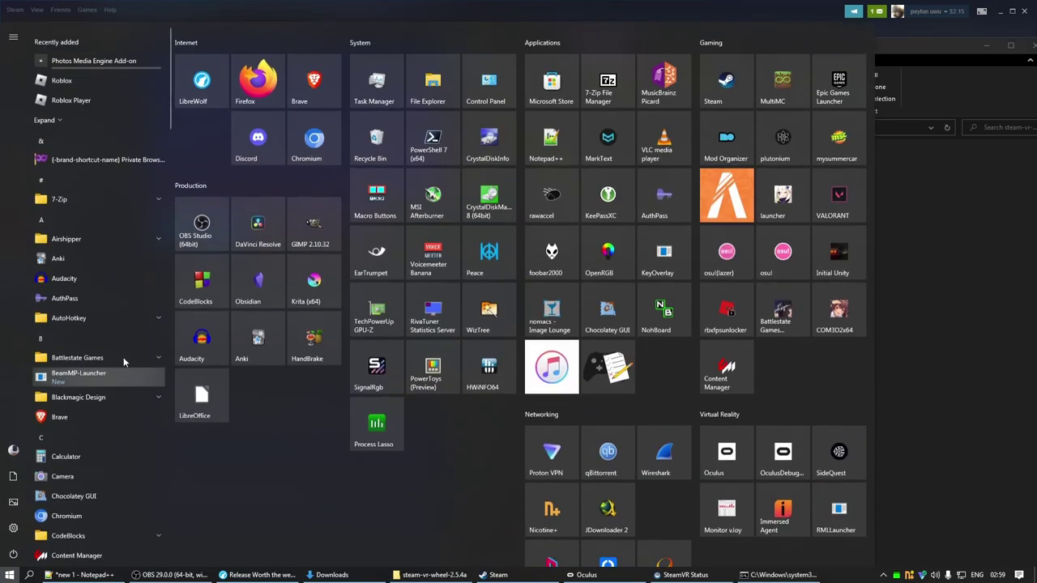
{"action": "scroll", "coordinate": [124, 354], "scroll_direction": "down", "scroll_amount": 15}
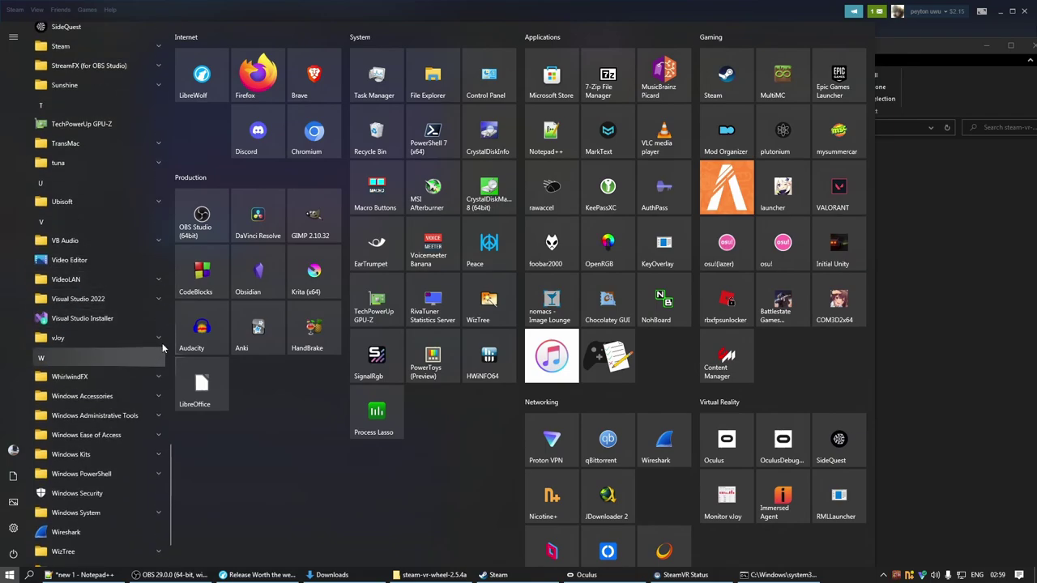
{"action": "left_click", "coordinate": [162, 339]}
{"action": "left_click", "coordinate": [146, 377]}
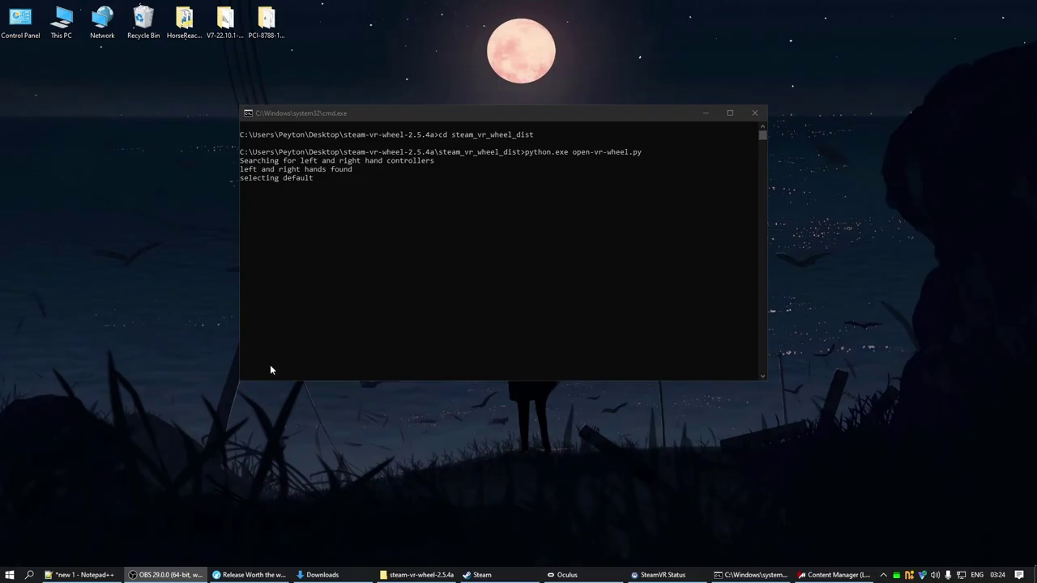
Step: Switch to Content Manager and set the Assetto Corsa video rendering mode to OpenVR
{"action": "left_click", "coordinate": [824, 580]}
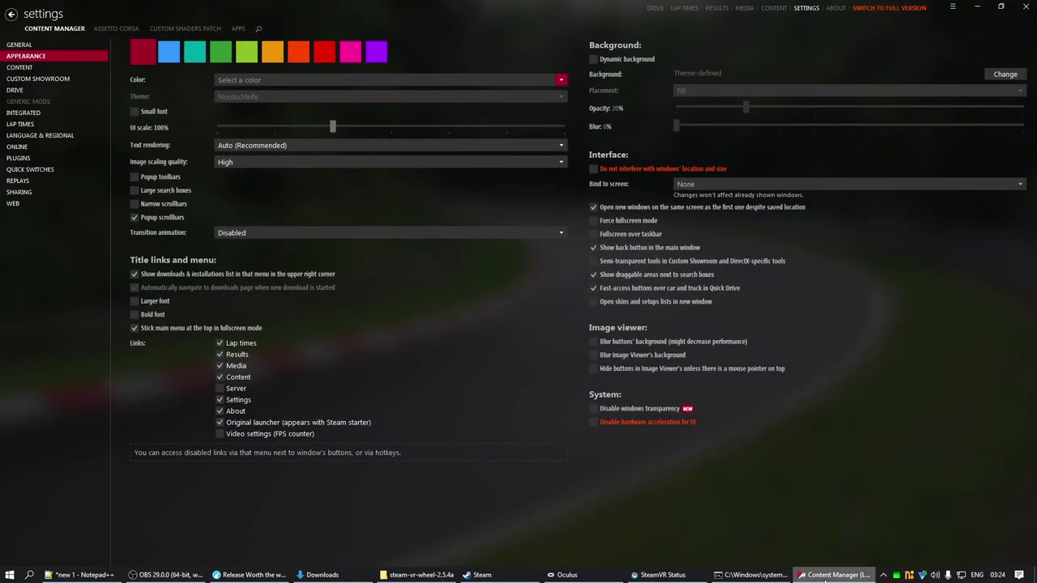
{"action": "left_click", "coordinate": [121, 29]}
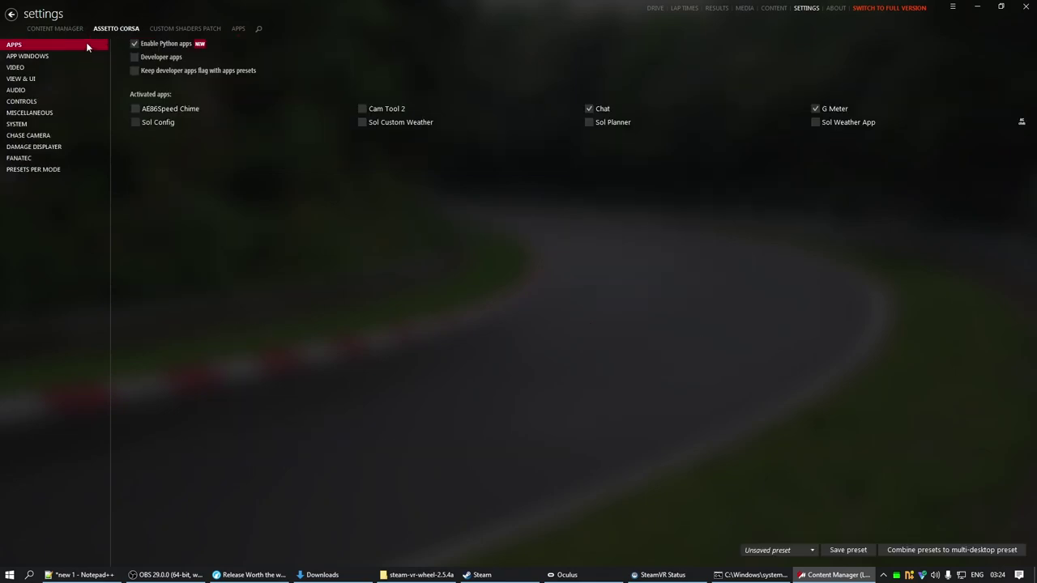
{"action": "left_click", "coordinate": [65, 71]}
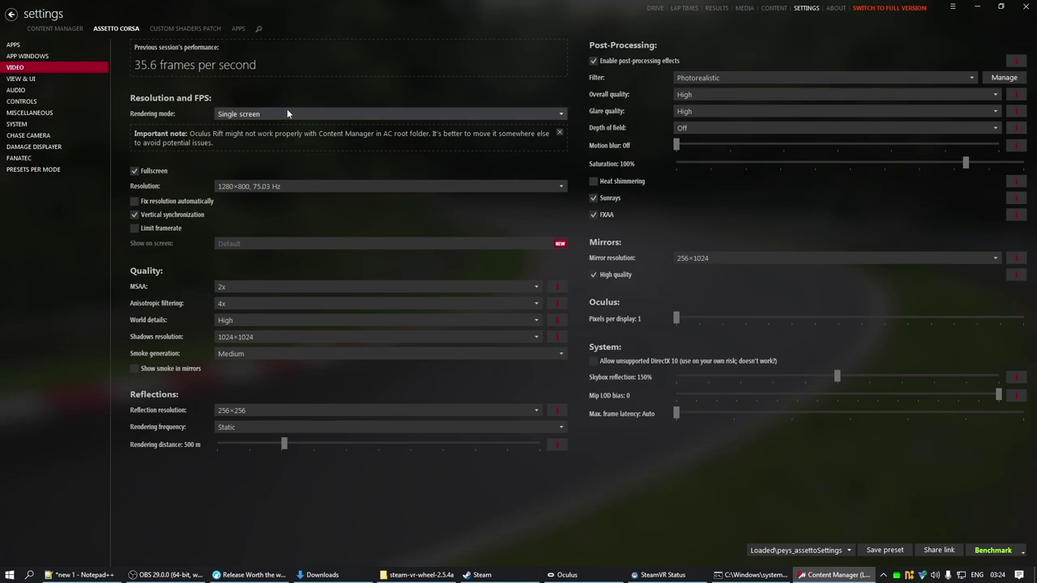
{"action": "left_click", "coordinate": [287, 112]}
{"action": "left_click", "coordinate": [261, 159]}
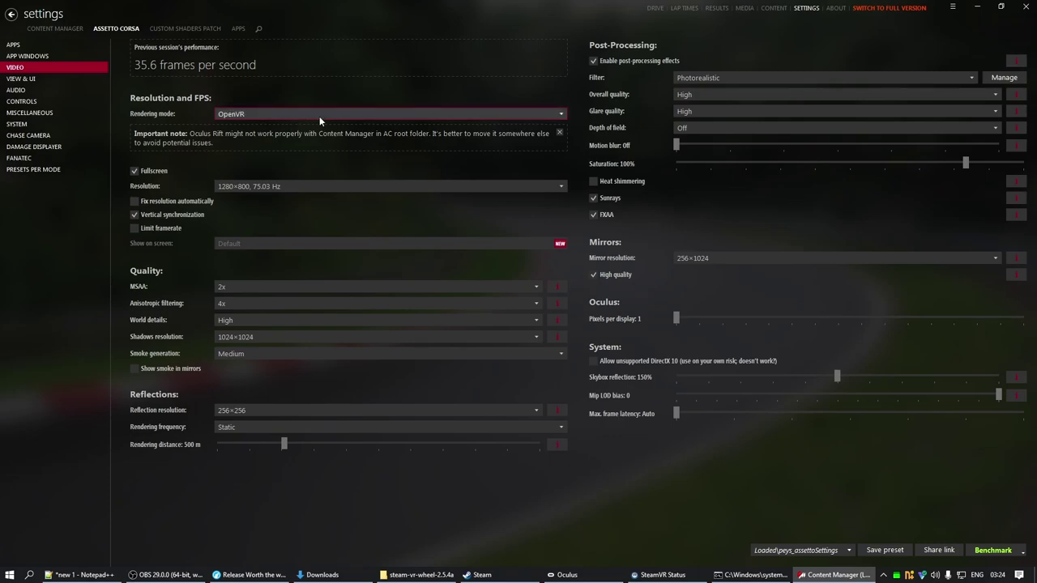
Step: Switch to the Oculus app and check the refresh rate in the Quest 2 and Touch device details
{"action": "left_click", "coordinate": [277, 186]}
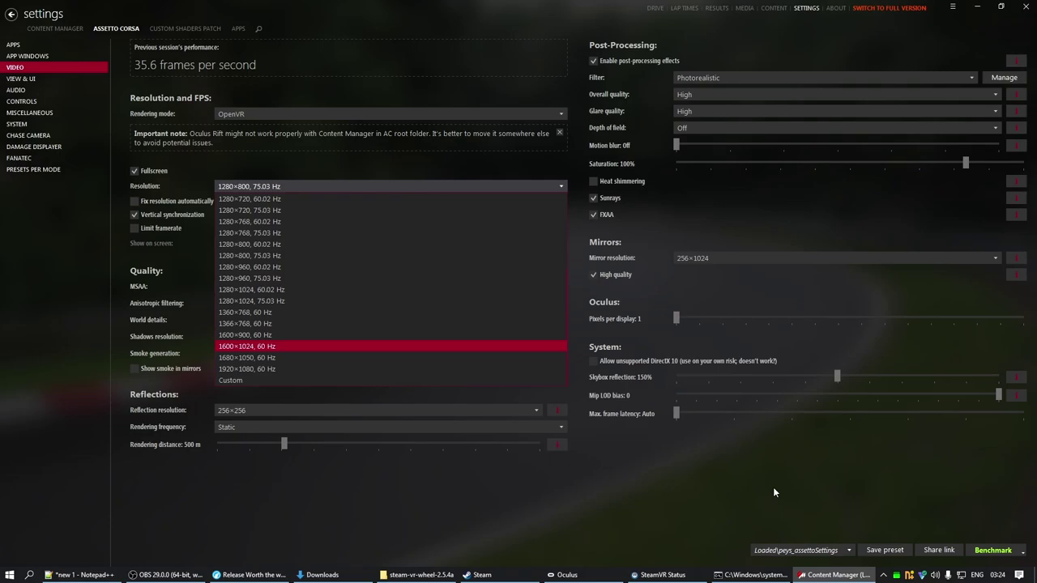
{"action": "left_click", "coordinate": [710, 505]}
{"action": "left_click", "coordinate": [567, 575]}
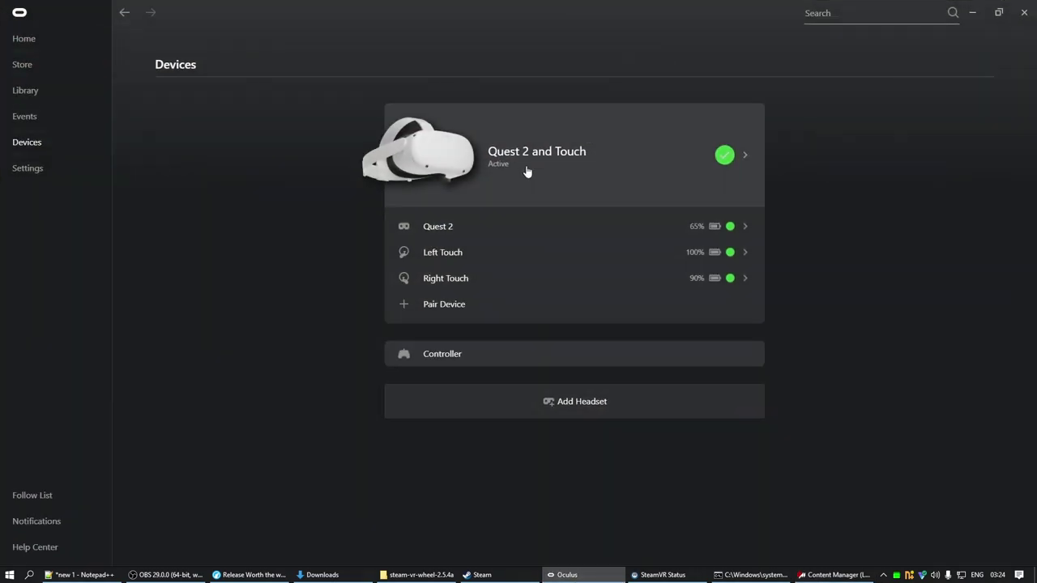
{"action": "left_click", "coordinate": [526, 171]}
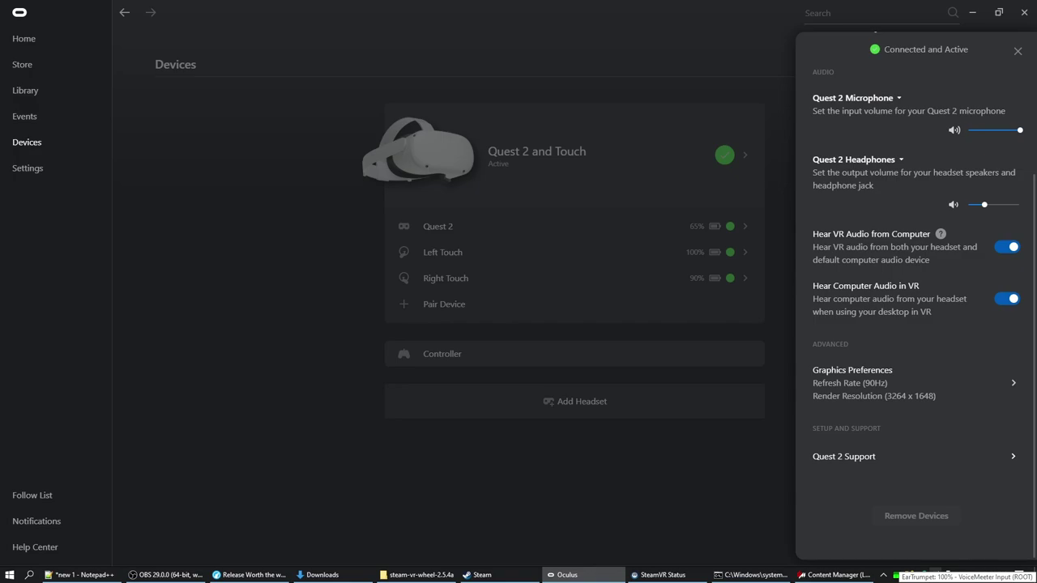
{"action": "left_click", "coordinate": [701, 557]}
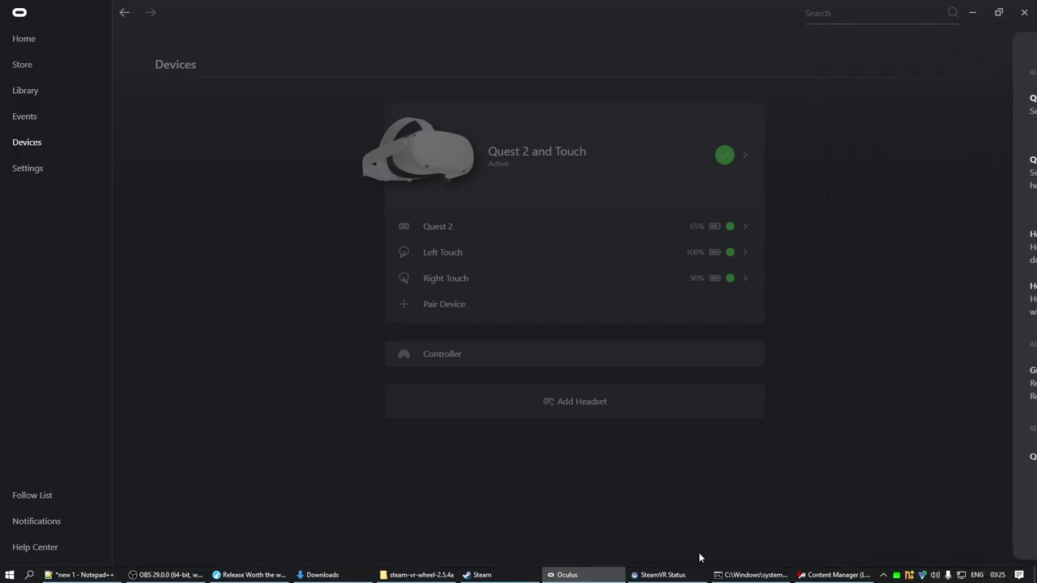
Step: Return to Content Manager and set a custom resolution of 1920×1080 at 90 Hz
{"action": "left_click", "coordinate": [834, 574]}
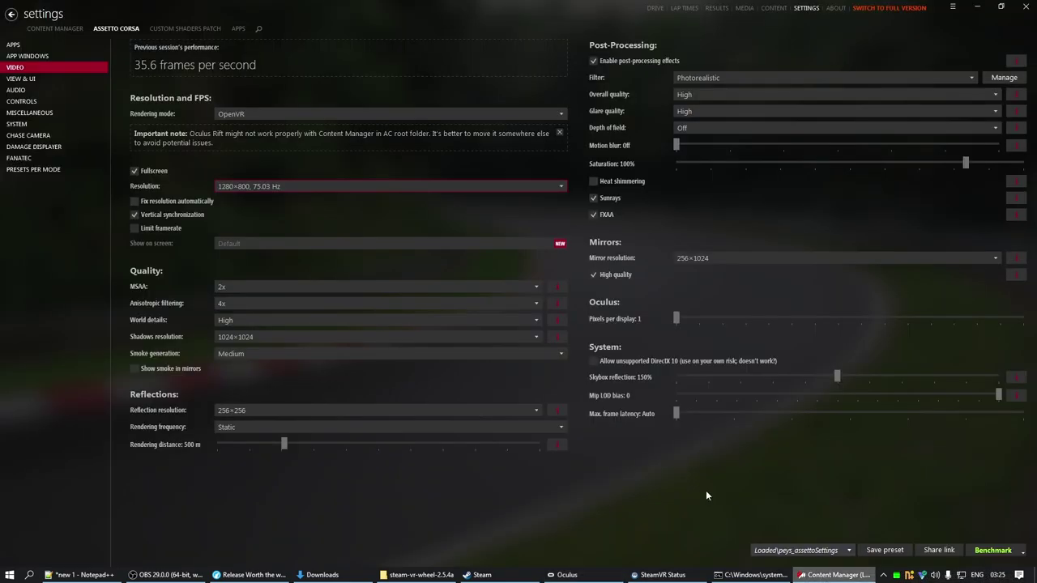
{"action": "left_click", "coordinate": [261, 186]}
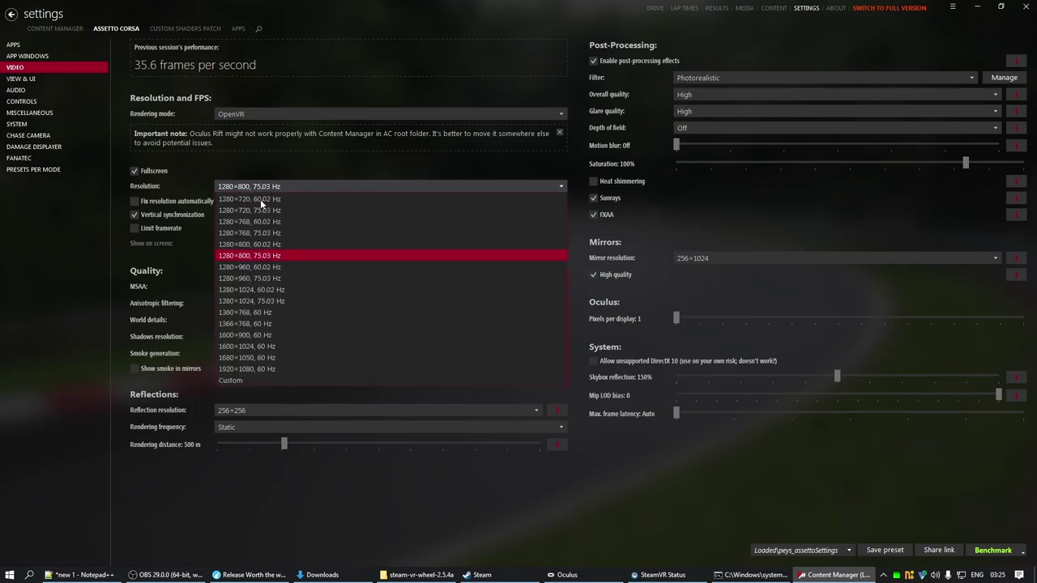
{"action": "left_click", "coordinate": [262, 383]}
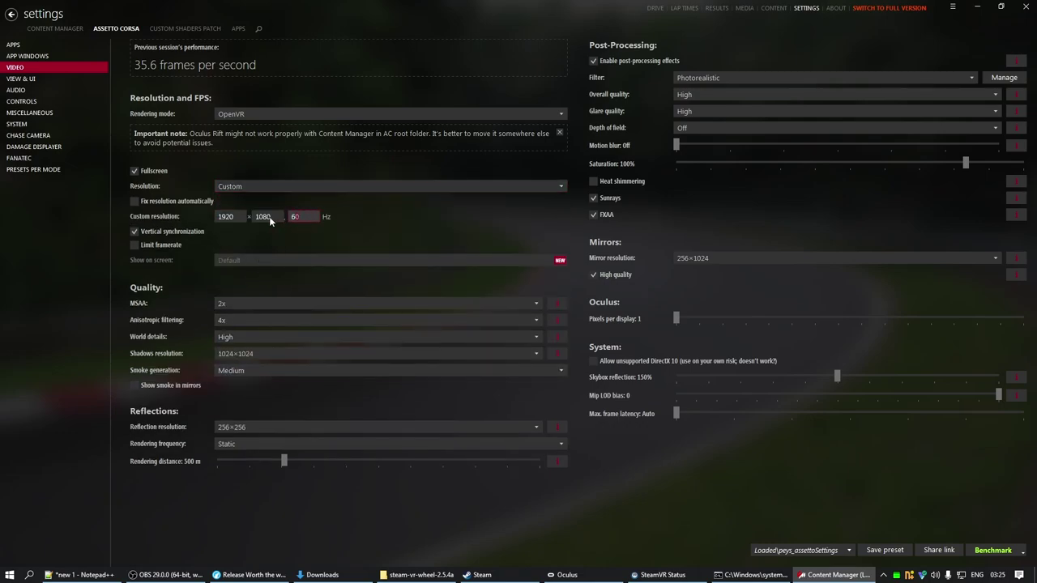
{"action": "type", "text": "90"}
{"action": "left_click", "coordinate": [888, 554]}
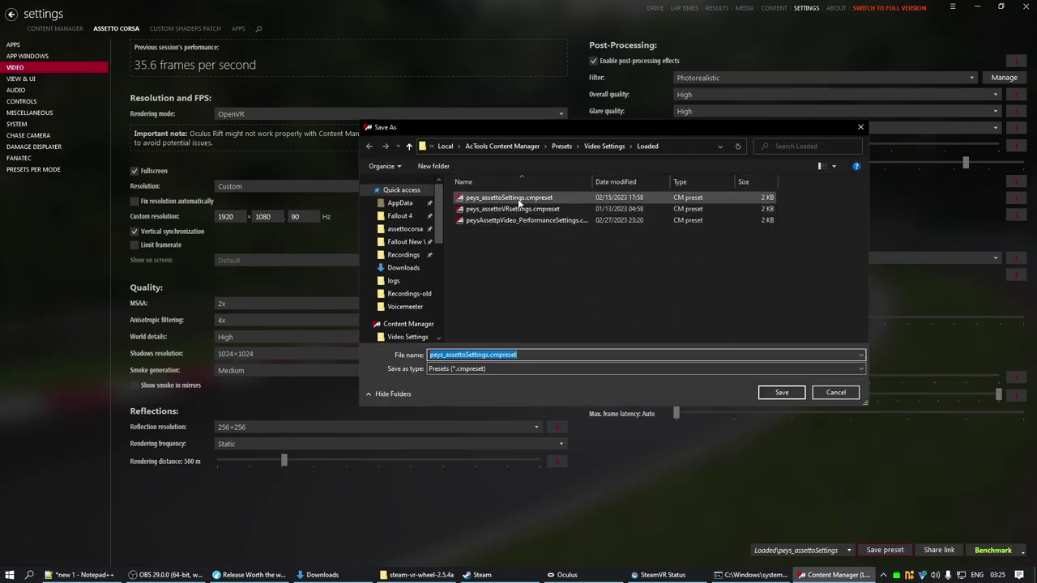
{"action": "left_click", "coordinate": [493, 356]}
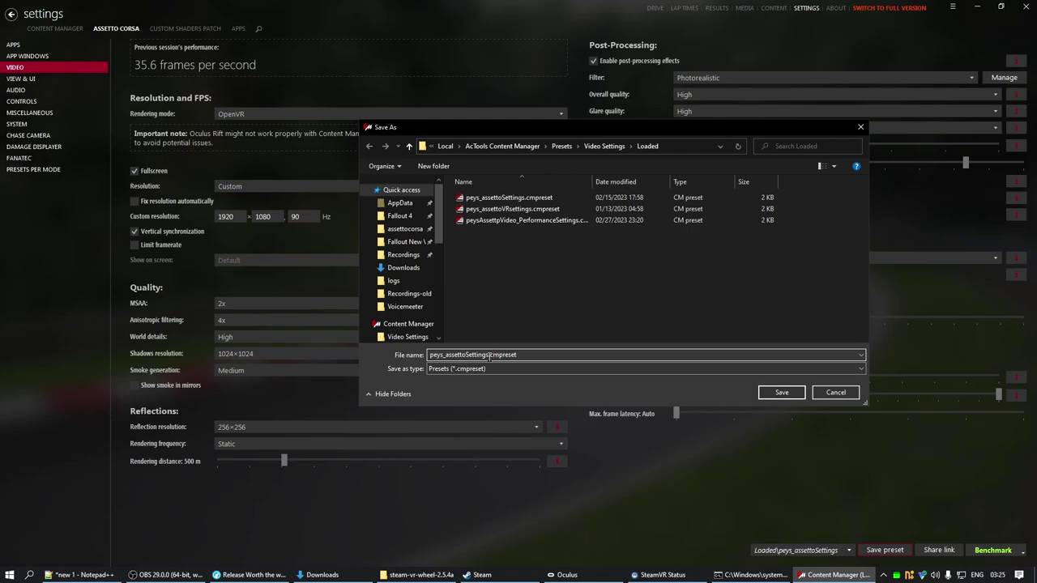
{"action": "type", "text": "VR"}
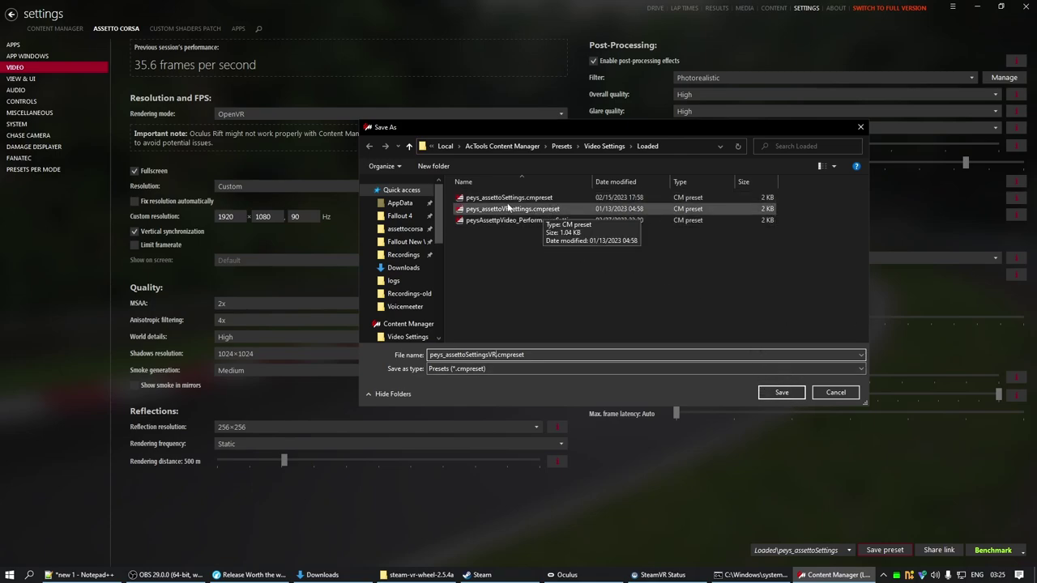
{"action": "left_click", "coordinate": [835, 392]}
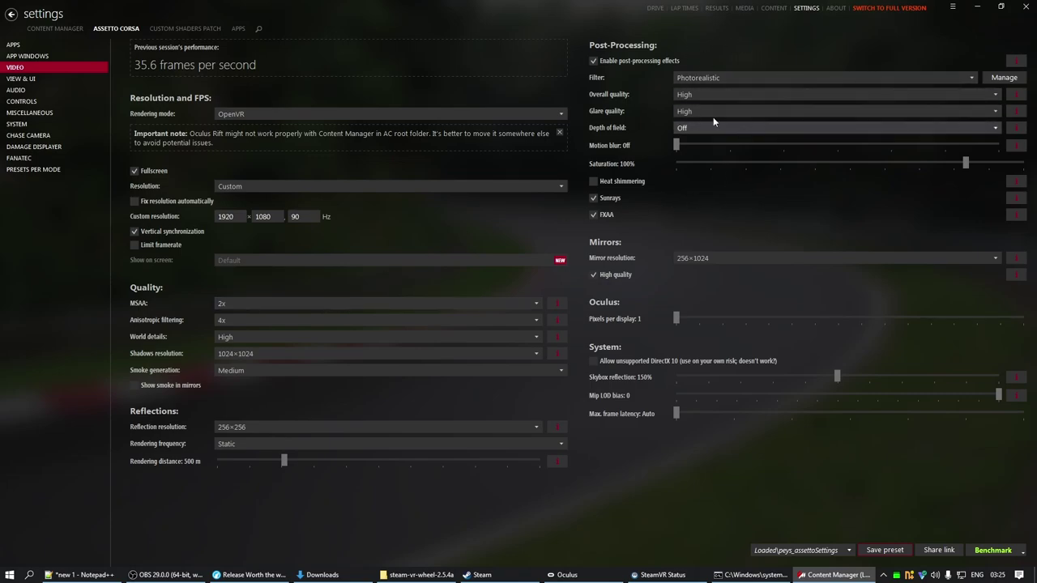
Step: Set the world details and the smoke generation to Low in the video quality settings
{"action": "left_click", "coordinate": [726, 93]}
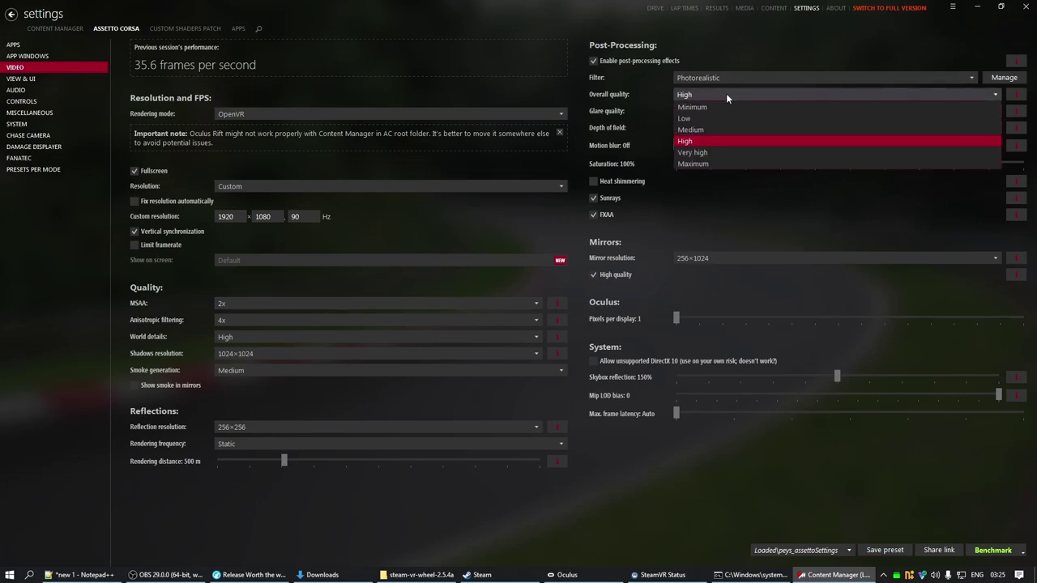
{"action": "left_click", "coordinate": [726, 93]}
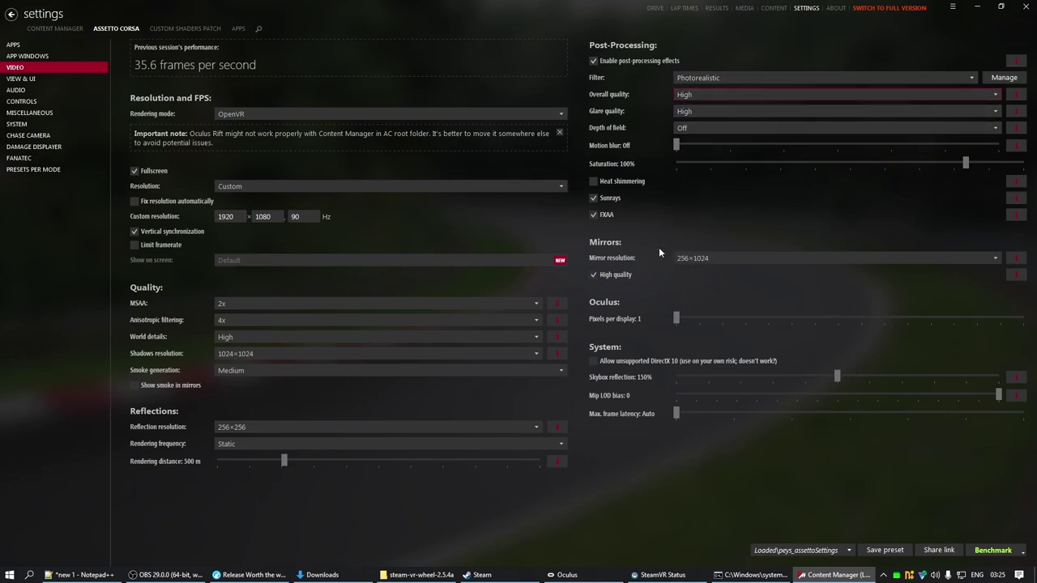
{"action": "left_click", "coordinate": [246, 332]}
{"action": "left_click", "coordinate": [252, 357]}
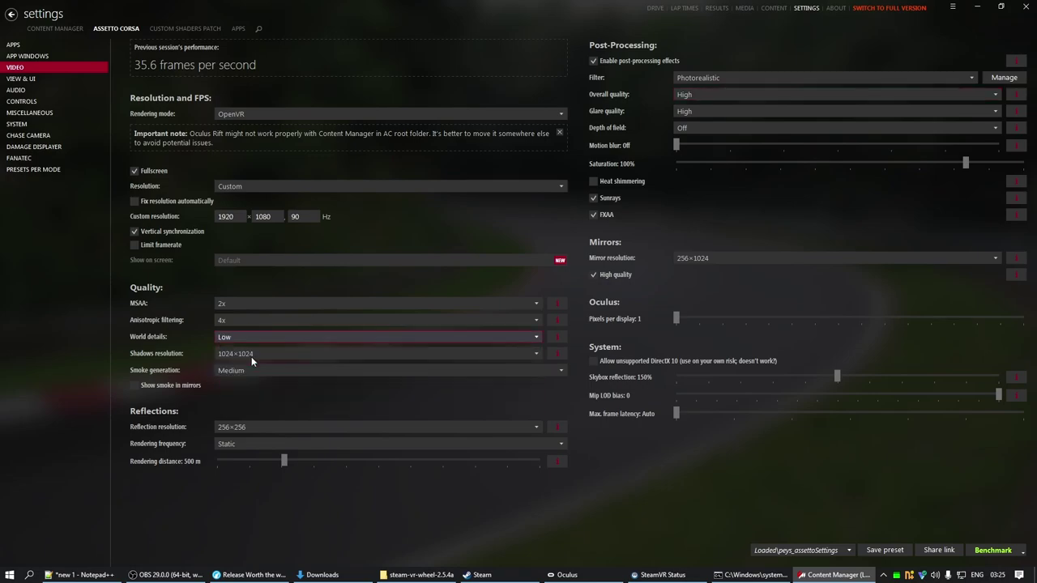
{"action": "left_click", "coordinate": [256, 367]}
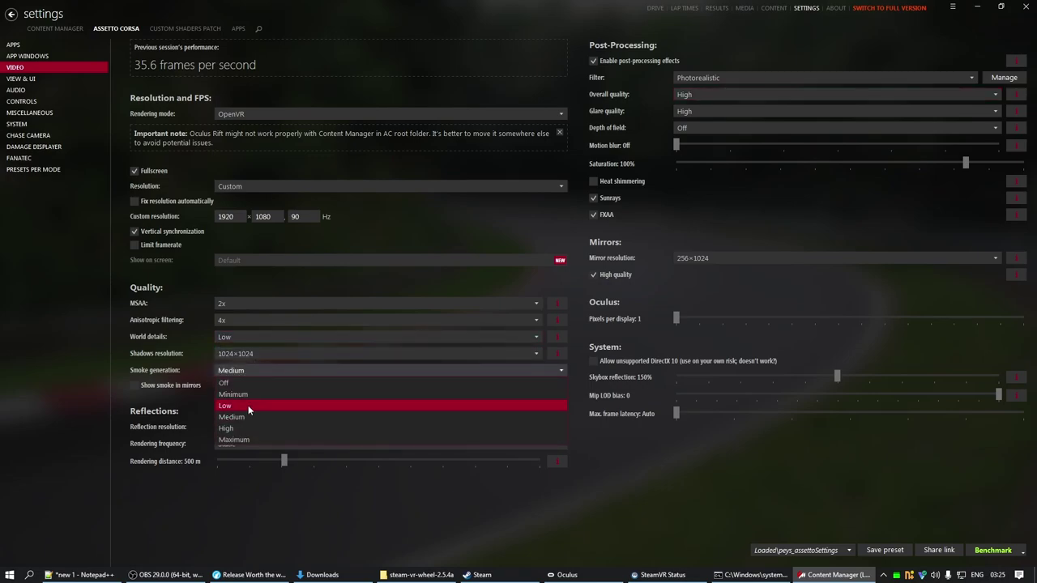
{"action": "left_click", "coordinate": [248, 405]}
Step: Set the shadows resolution to 256×256 and choose 256×256 as the reflection resolution
{"action": "left_click", "coordinate": [272, 354]}
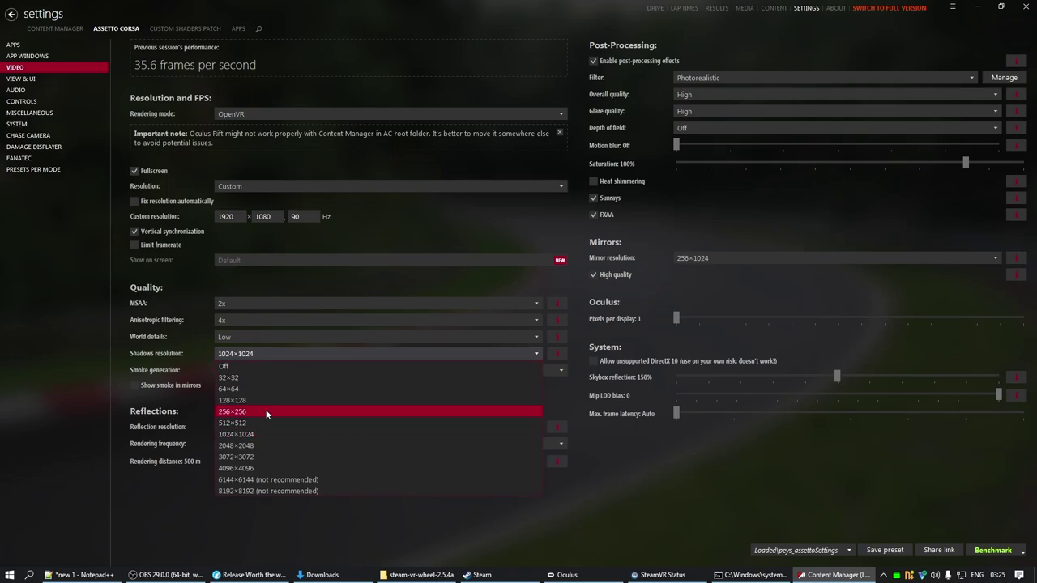
{"action": "left_click", "coordinate": [266, 412]}
{"action": "left_click", "coordinate": [280, 427]}
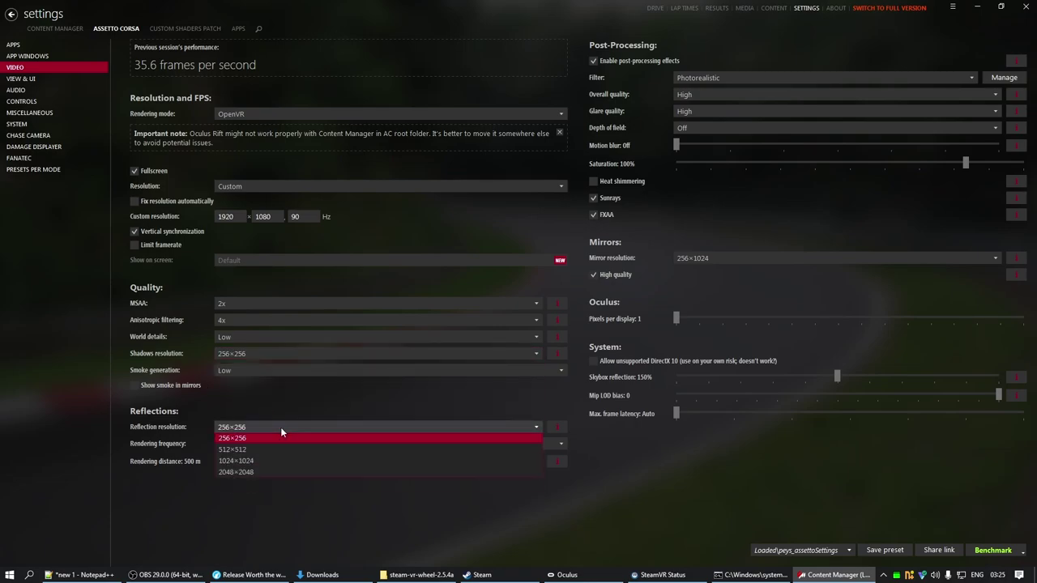
{"action": "left_click", "coordinate": [271, 442]}
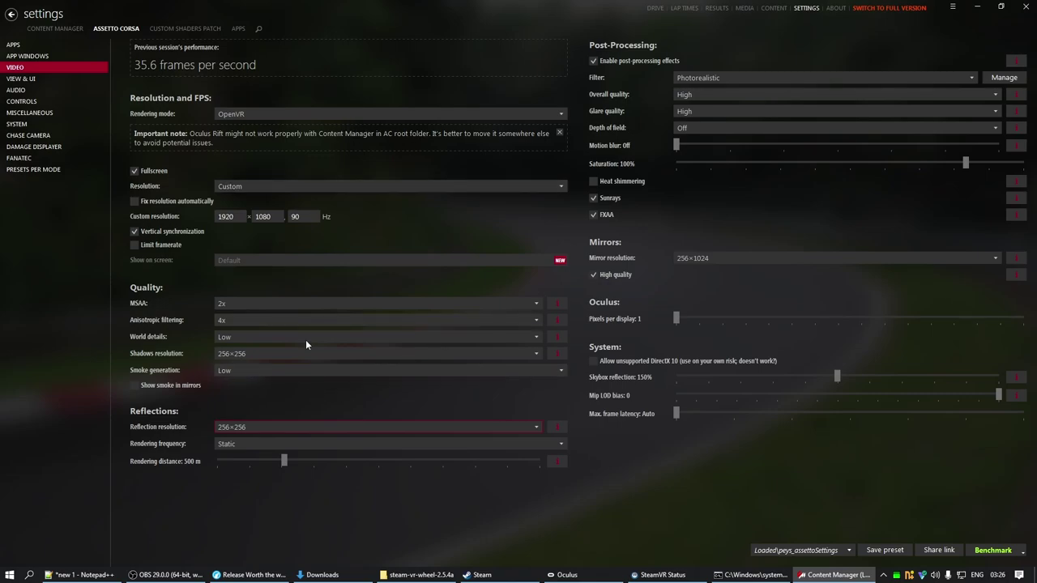
Step: Set the input method in the Assetto Corsa controls to Wheel and assign Axle 1 of the vJoy Device to steering
{"action": "left_click", "coordinate": [55, 103]}
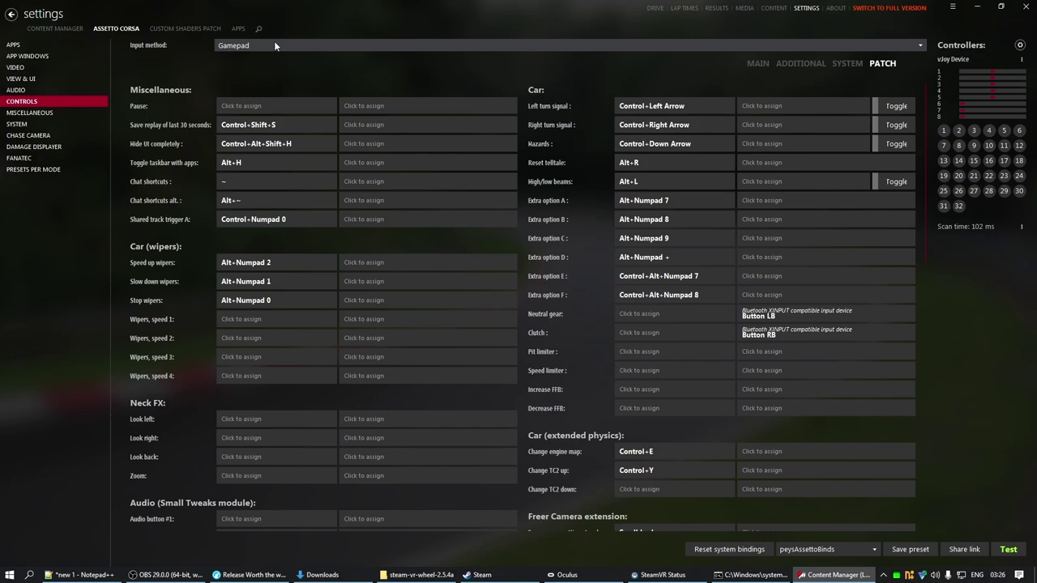
{"action": "left_click", "coordinate": [274, 45]}
{"action": "left_click", "coordinate": [269, 65]}
{"action": "key", "text": "Up"}
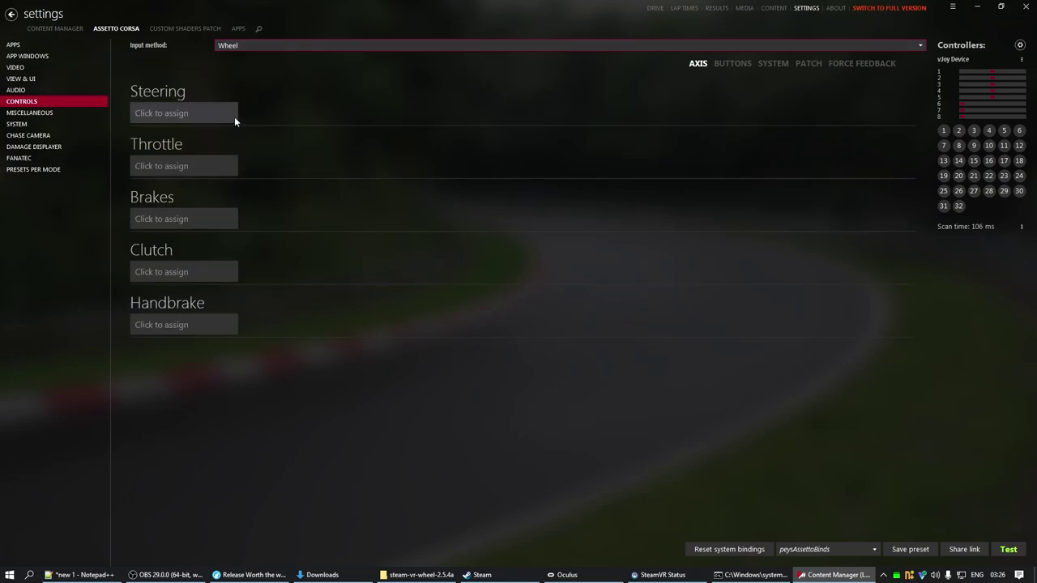
{"action": "left_click", "coordinate": [234, 116]}
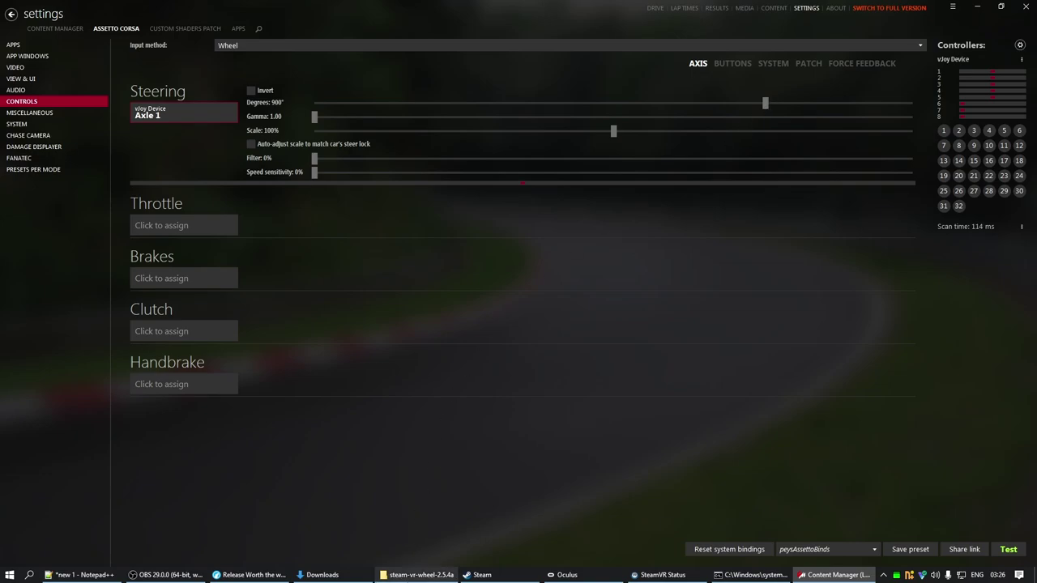
Step: Bring up the steam-vr-wheel-2.5.4a folder to check its batch files and minimize it again
{"action": "left_click", "coordinate": [417, 574]}
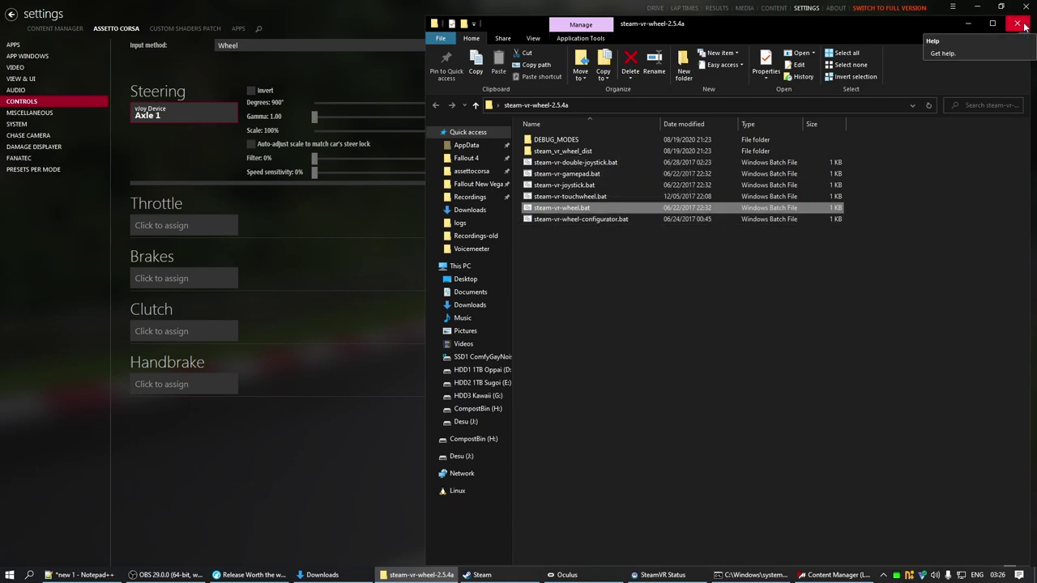
{"action": "left_click", "coordinate": [965, 22]}
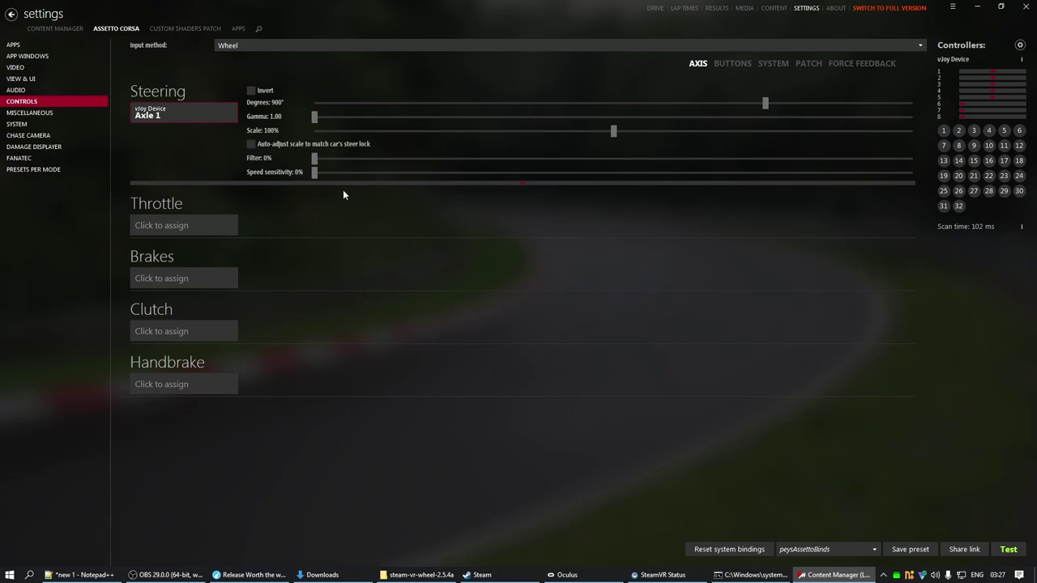
Step: Assign vJoy Axle 8 to the throttle and Axle 7 to the brakes, and cancel the clutch assignment
{"action": "left_click", "coordinate": [198, 225]}
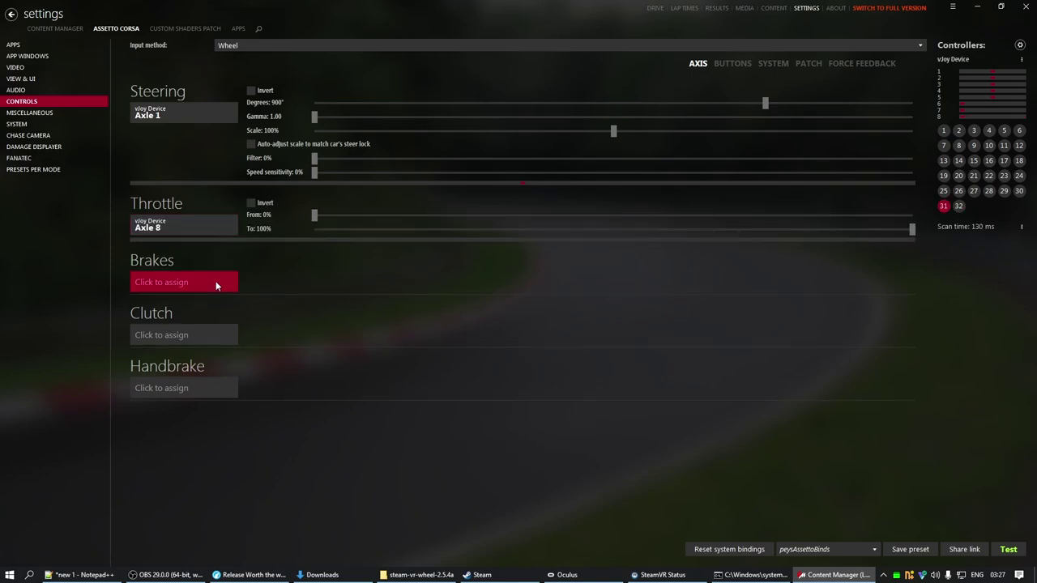
{"action": "left_click", "coordinate": [216, 285]}
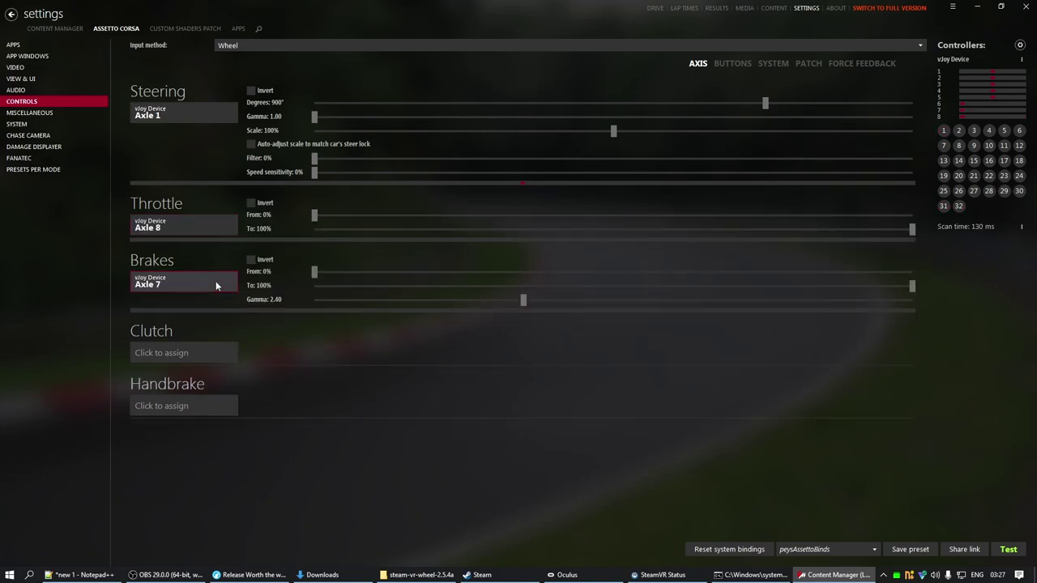
{"action": "left_click", "coordinate": [216, 356]}
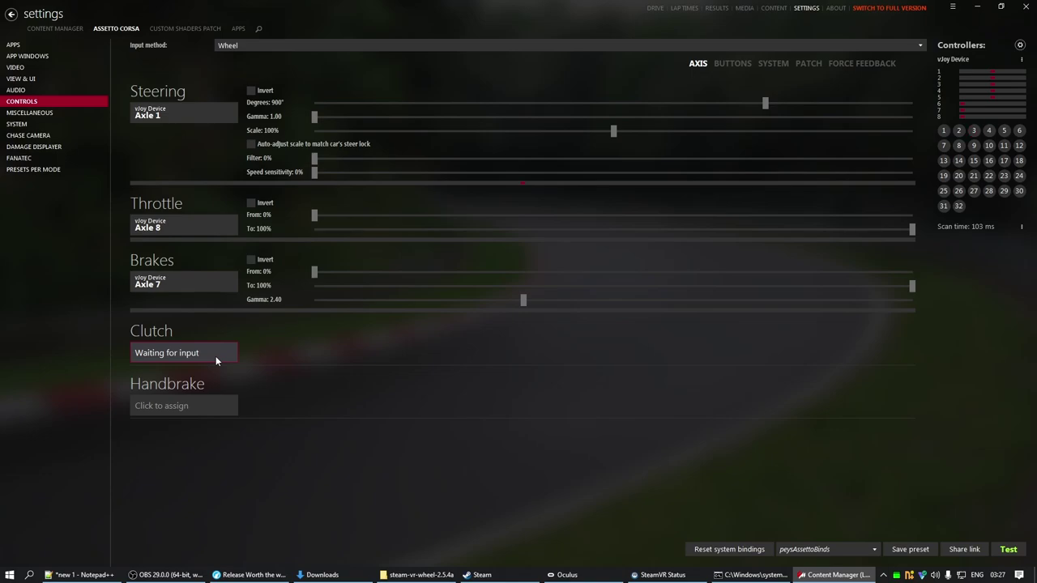
{"action": "left_click", "coordinate": [215, 355]}
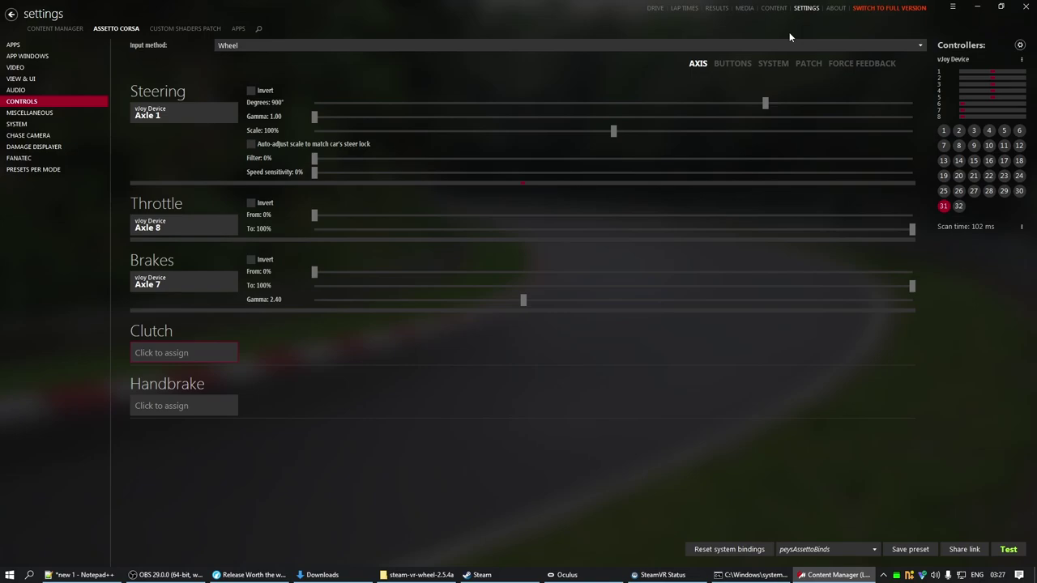
Step: Assign vJoy Button 11 to the next gear and Button 18 to the previous gear in the wheel's button bindings
{"action": "left_click", "coordinate": [744, 65]}
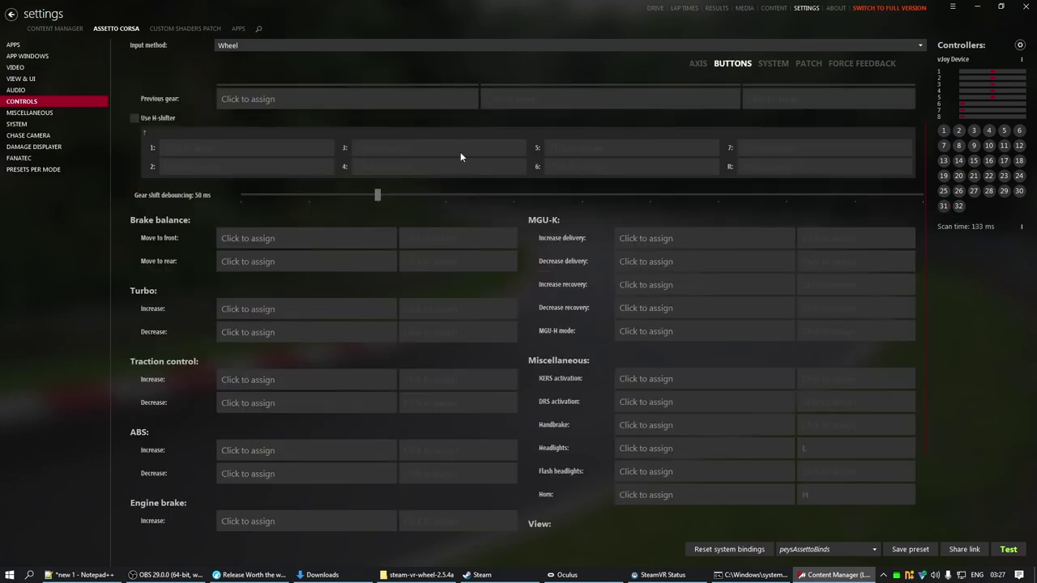
{"action": "scroll", "coordinate": [396, 240], "scroll_direction": "up", "scroll_amount": 1}
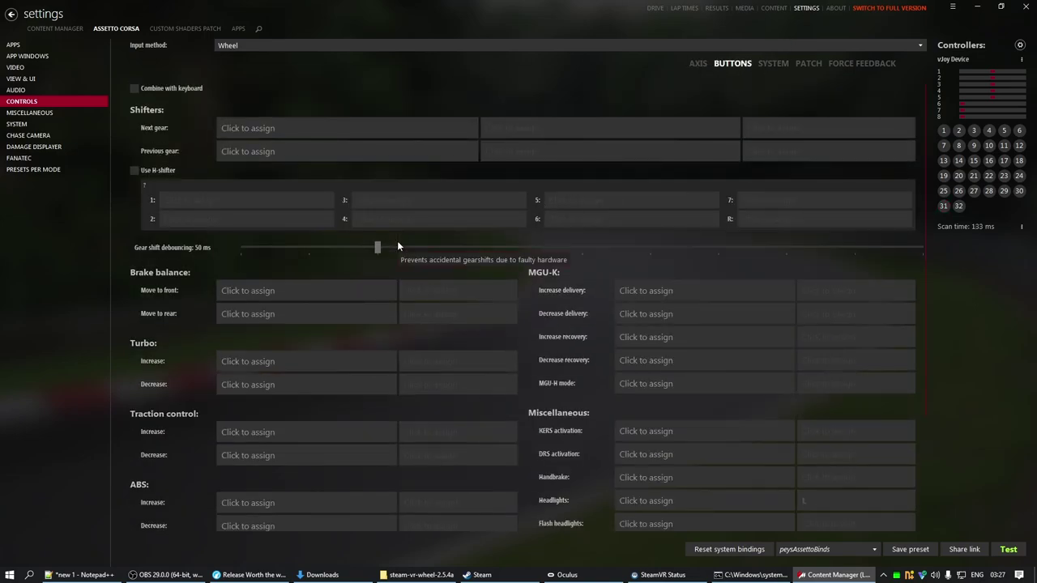
{"action": "left_click", "coordinate": [341, 136]}
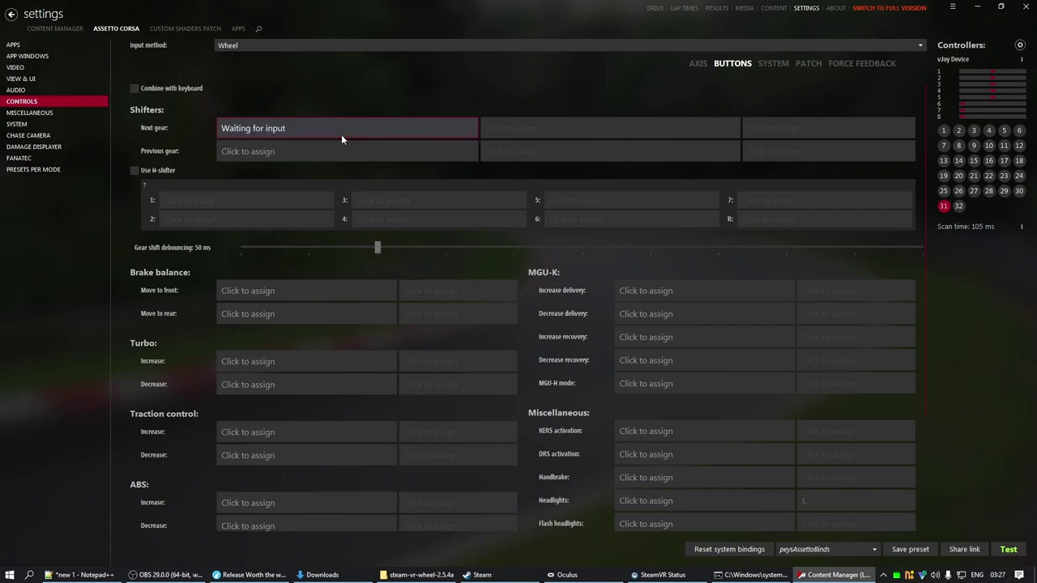
{"action": "left_click", "coordinate": [315, 150]}
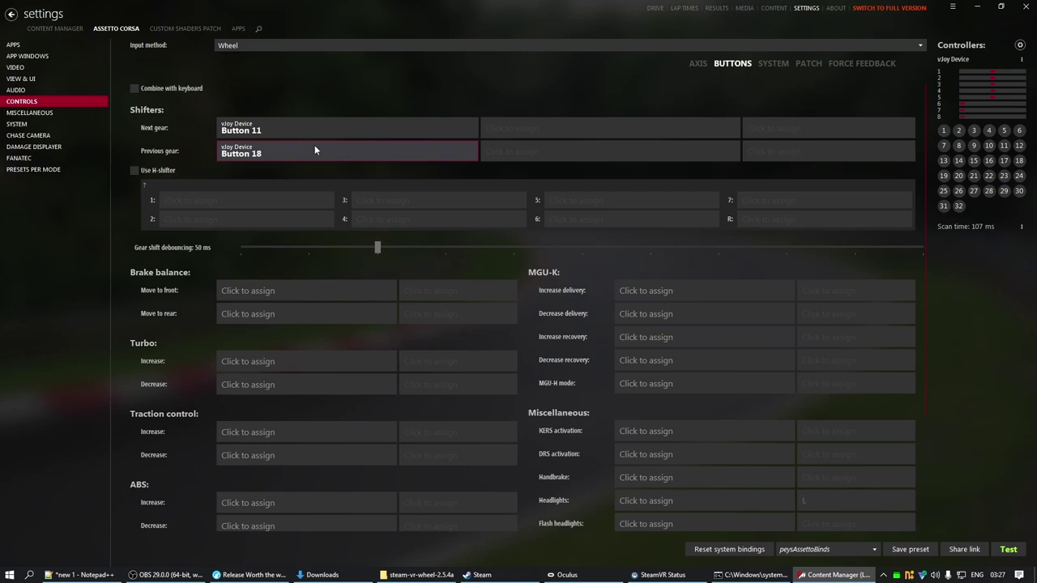
{"action": "scroll", "coordinate": [588, 386], "scroll_direction": "down", "scroll_amount": 4}
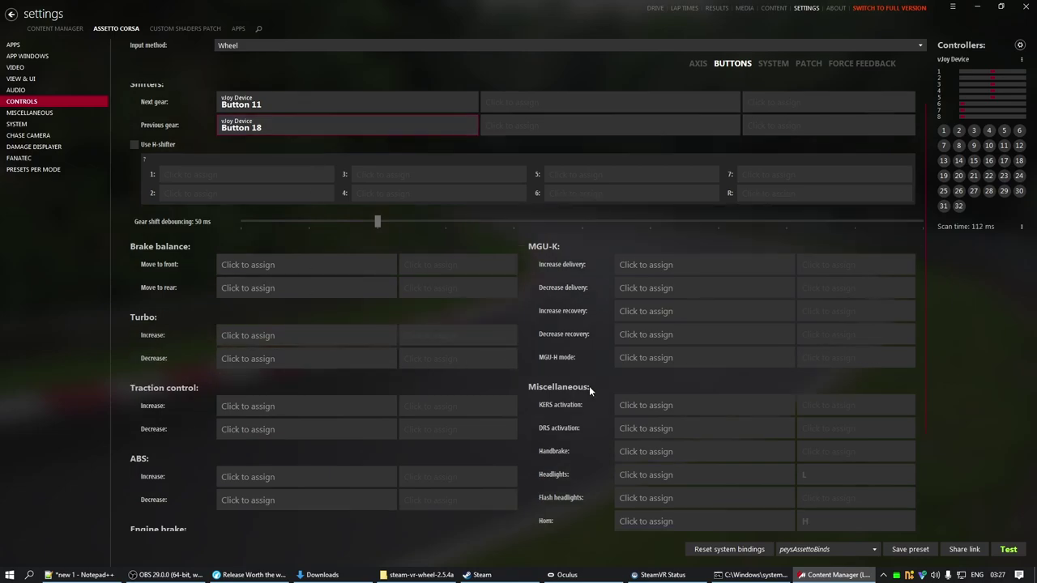
{"action": "scroll", "coordinate": [593, 378], "scroll_direction": "up", "scroll_amount": 4}
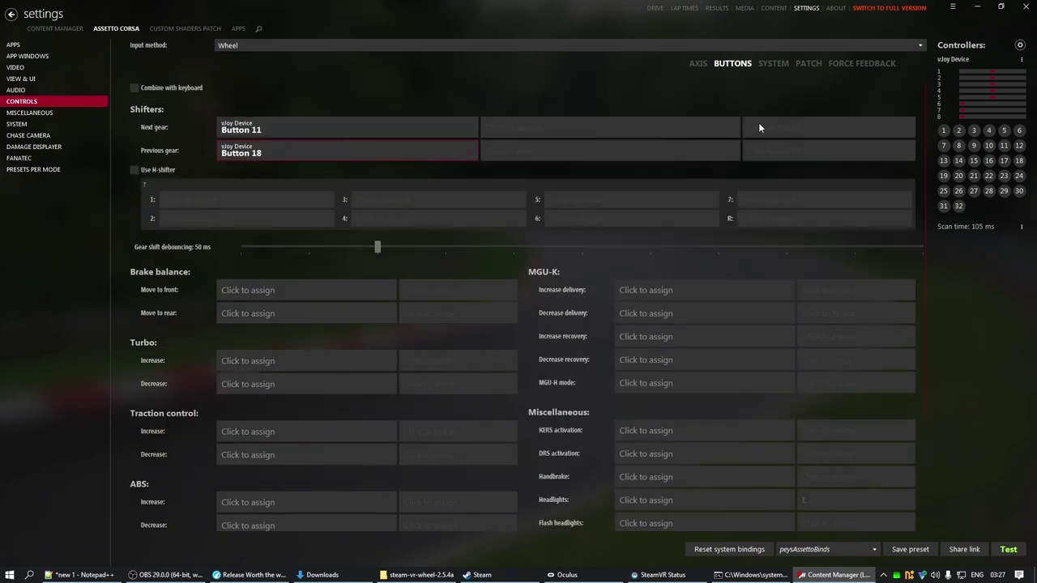
Step: Try to assign the clutch in the patch bindings of the wheel controls
{"action": "left_click", "coordinate": [808, 64]}
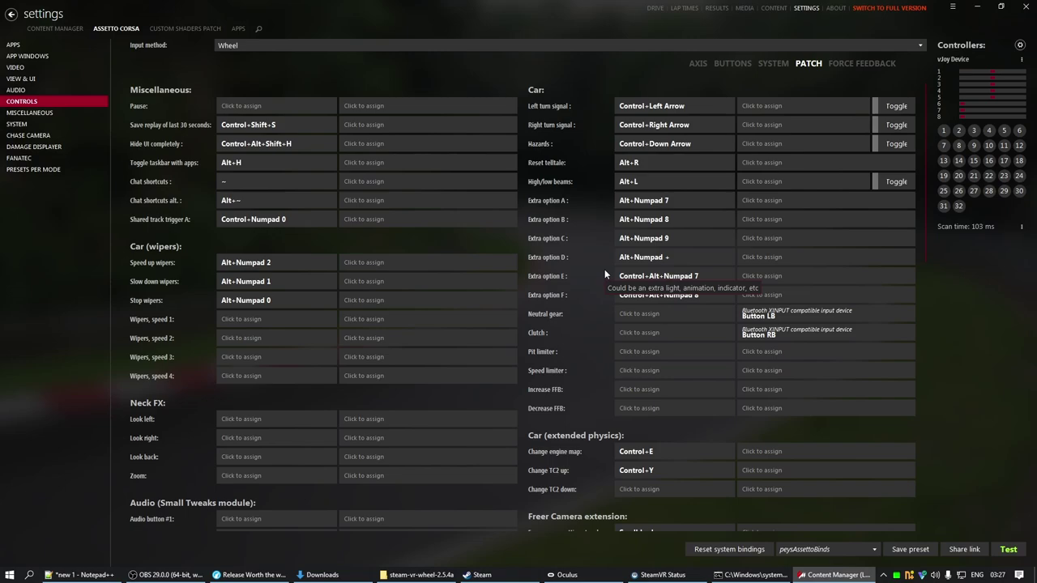
{"action": "left_click", "coordinate": [694, 333]}
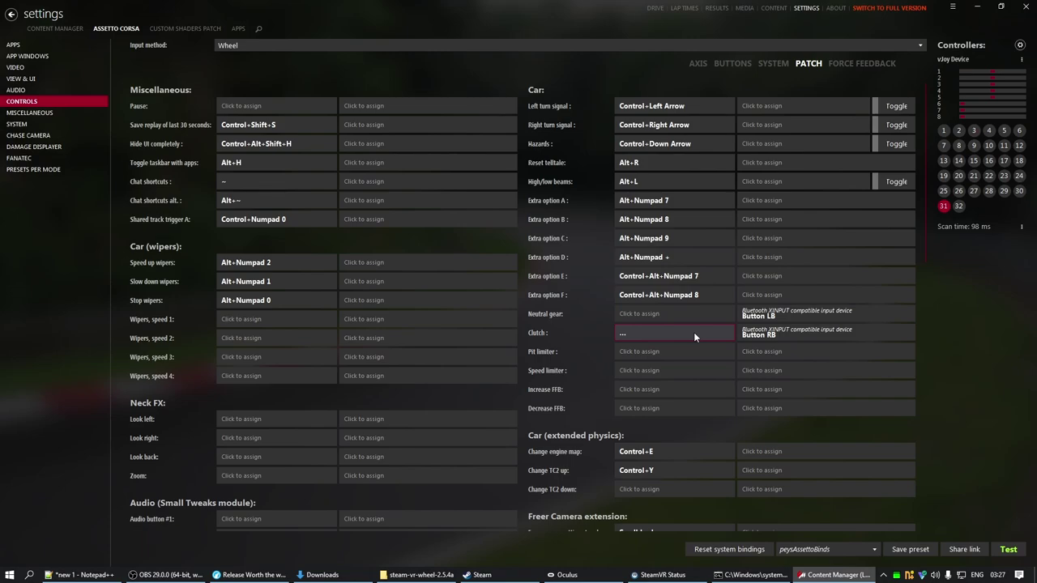
{"action": "left_click", "coordinate": [776, 329]}
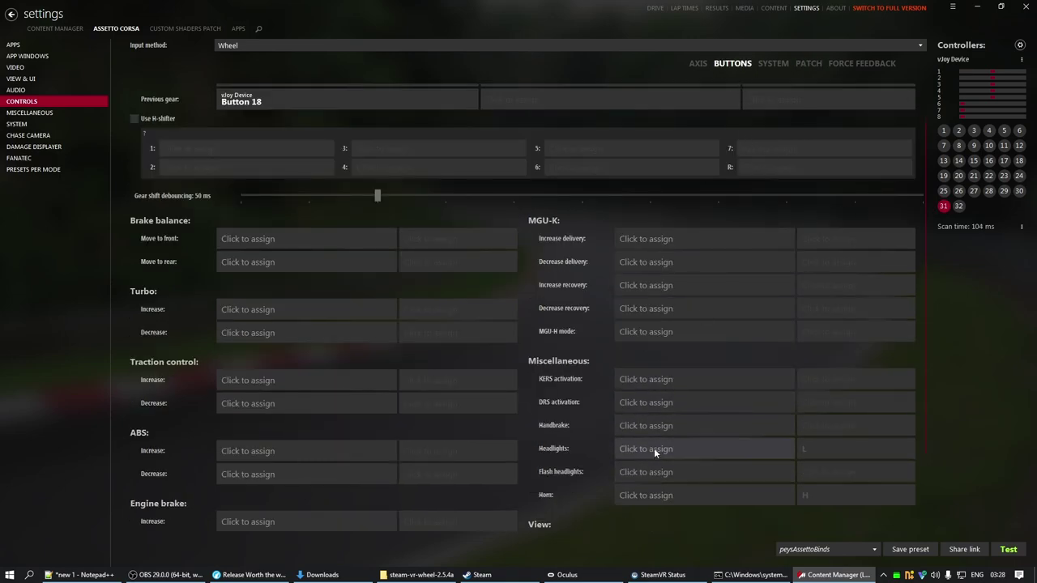
Step: Return to the wheel's button bindings and assign vJoy Button 17 to the handbrake
{"action": "left_click", "coordinate": [670, 425]}
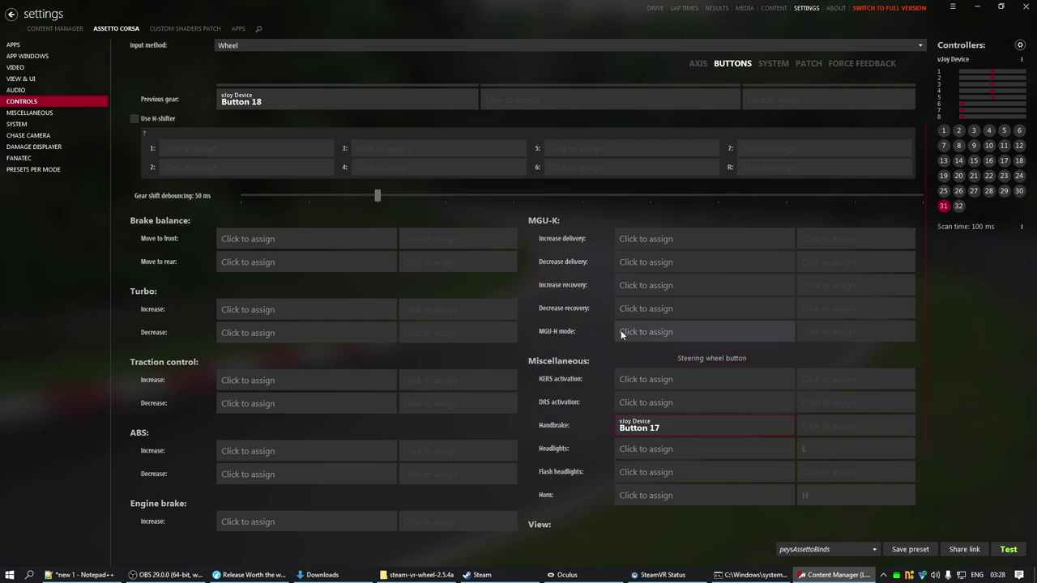
{"action": "left_click", "coordinate": [852, 548]}
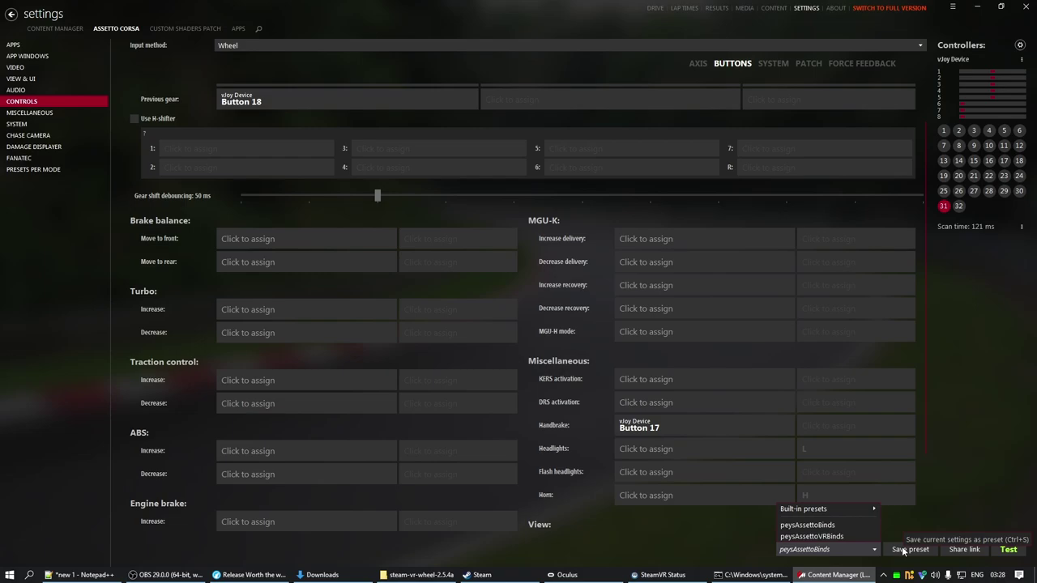
{"action": "left_click", "coordinate": [903, 550]}
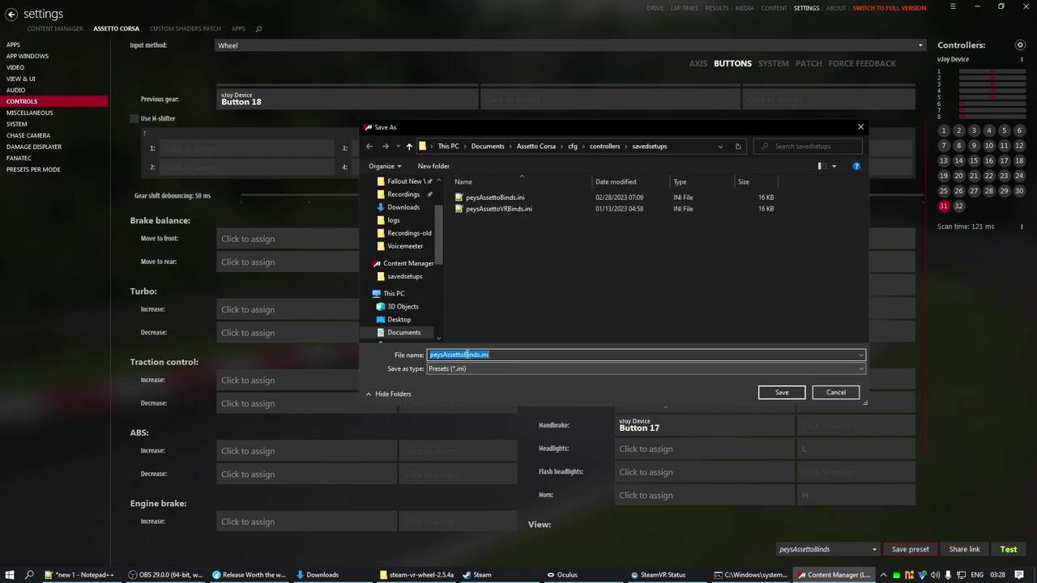
{"action": "left_click", "coordinate": [467, 354]}
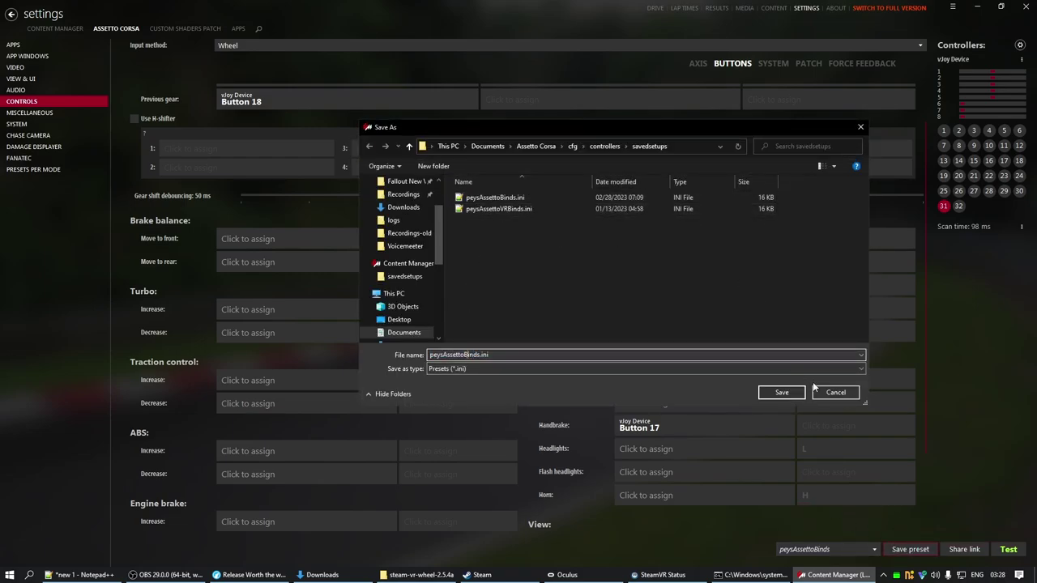
{"action": "left_click", "coordinate": [847, 392]}
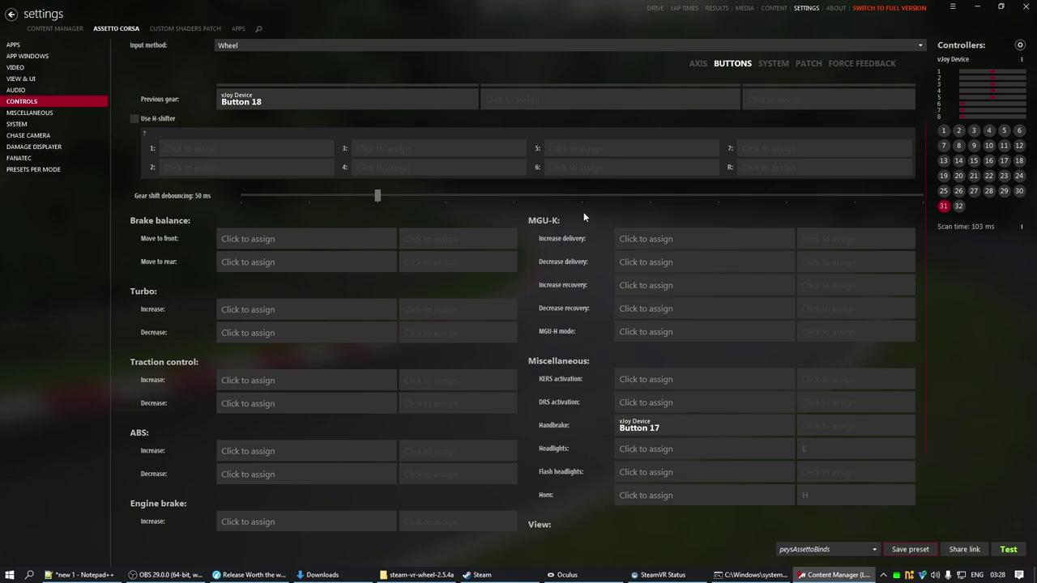
Step: Open the Custom Shaders Patch settings and examine the Chat shortcuts and Extra FX extensions
{"action": "left_click", "coordinate": [209, 31]}
{"action": "left_click", "coordinate": [208, 30]}
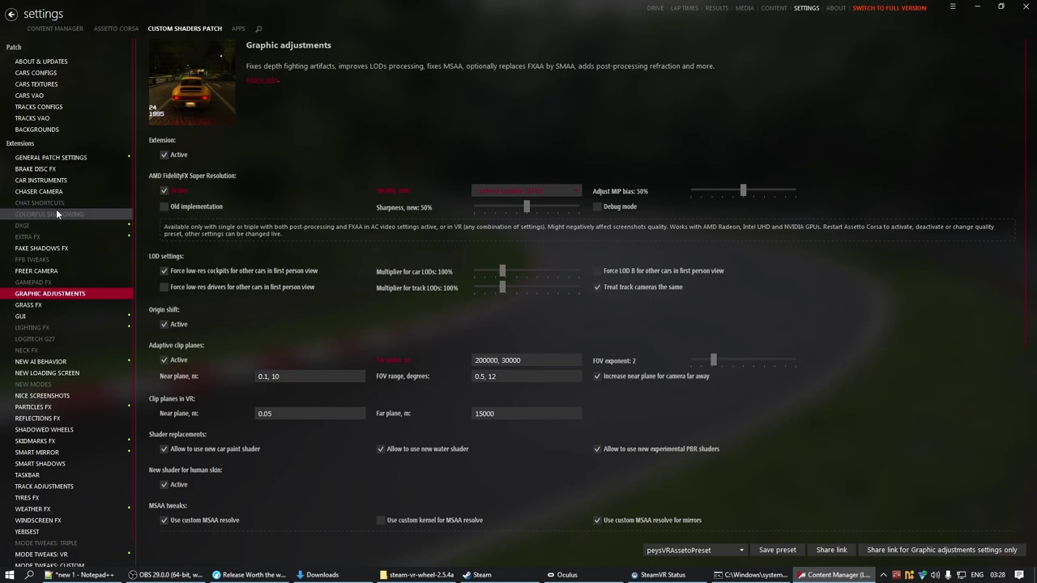
{"action": "left_click", "coordinate": [75, 218]}
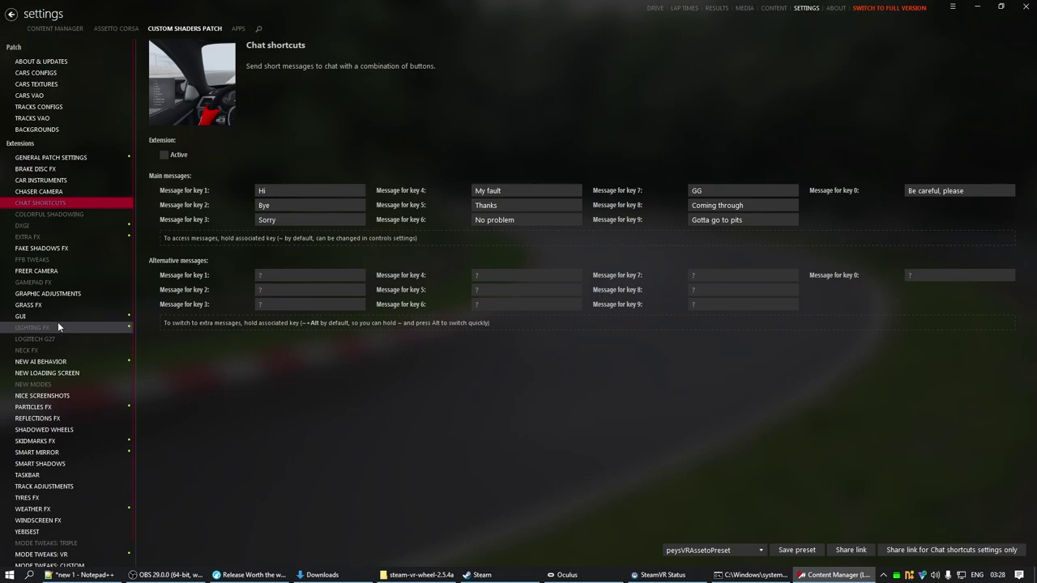
{"action": "left_click", "coordinate": [77, 237]}
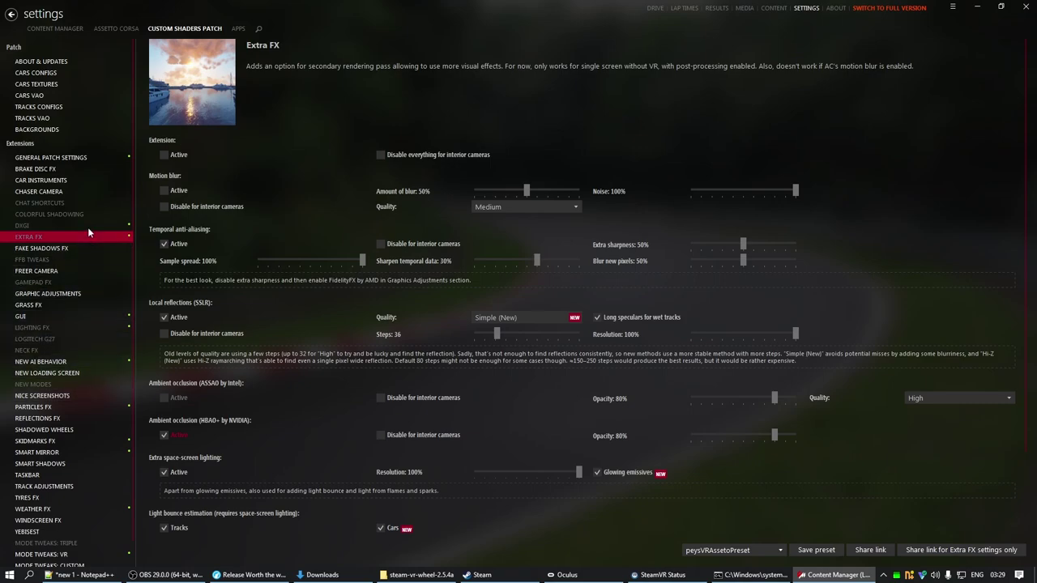
Step: Set the AMD FidelityFX Super Resolution quality to Ultra Quality (77%) in the Graphic adjustments extension
{"action": "left_click", "coordinate": [74, 294]}
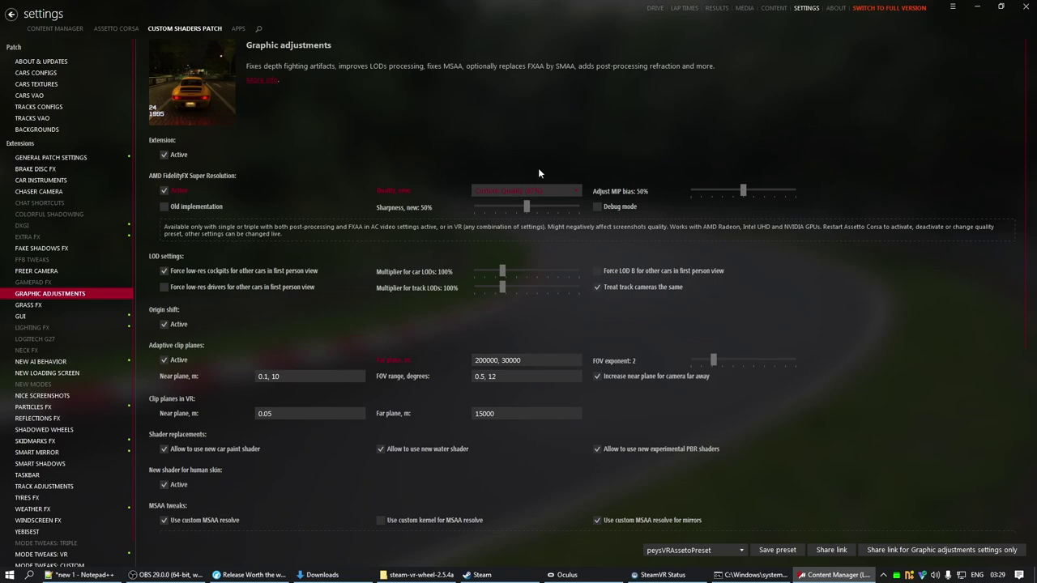
{"action": "left_click", "coordinate": [517, 189]}
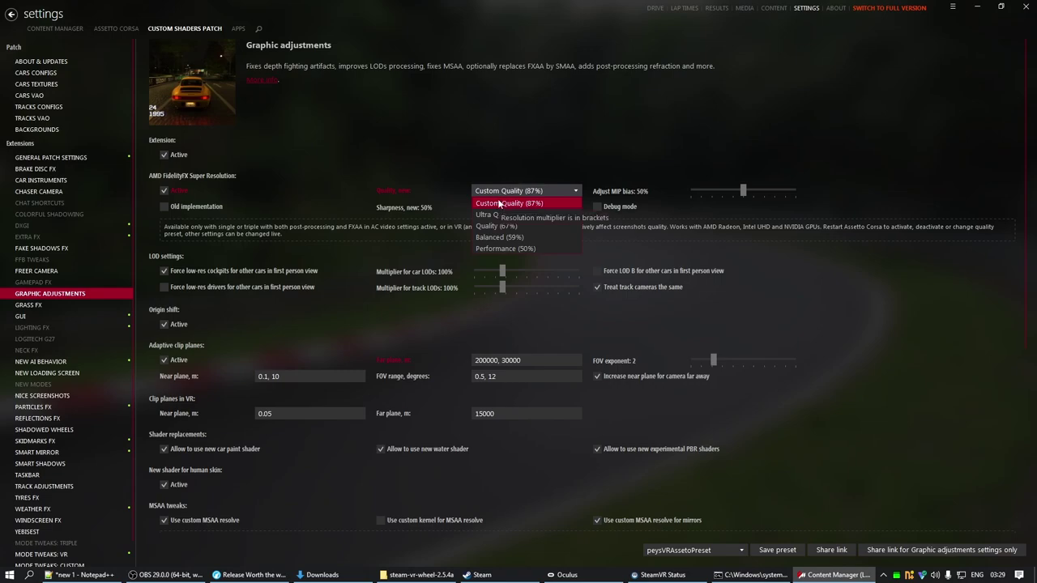
{"action": "left_click", "coordinate": [551, 213]}
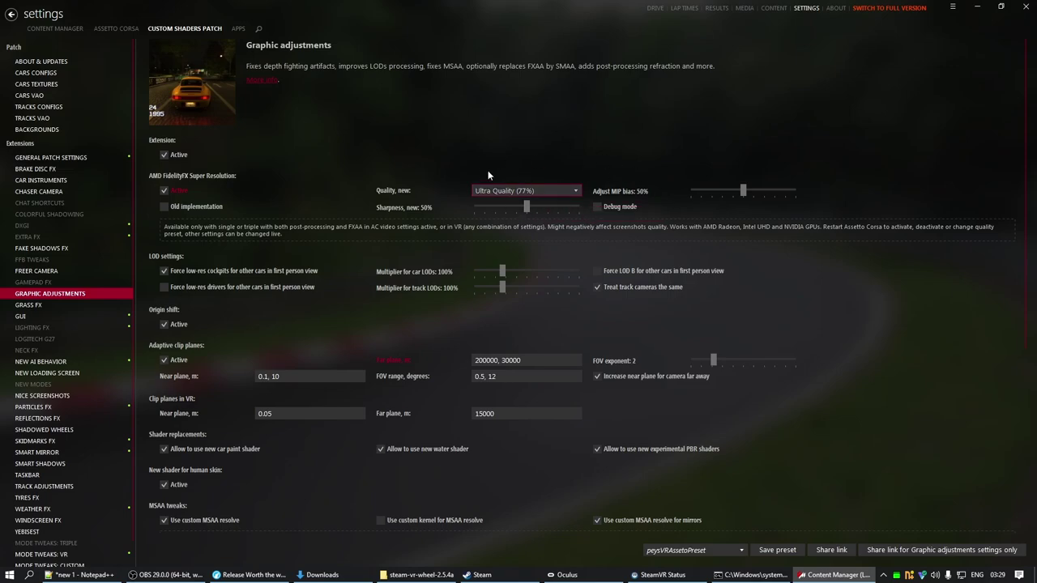
{"action": "left_click", "coordinate": [527, 190]}
{"action": "left_click", "coordinate": [535, 167]}
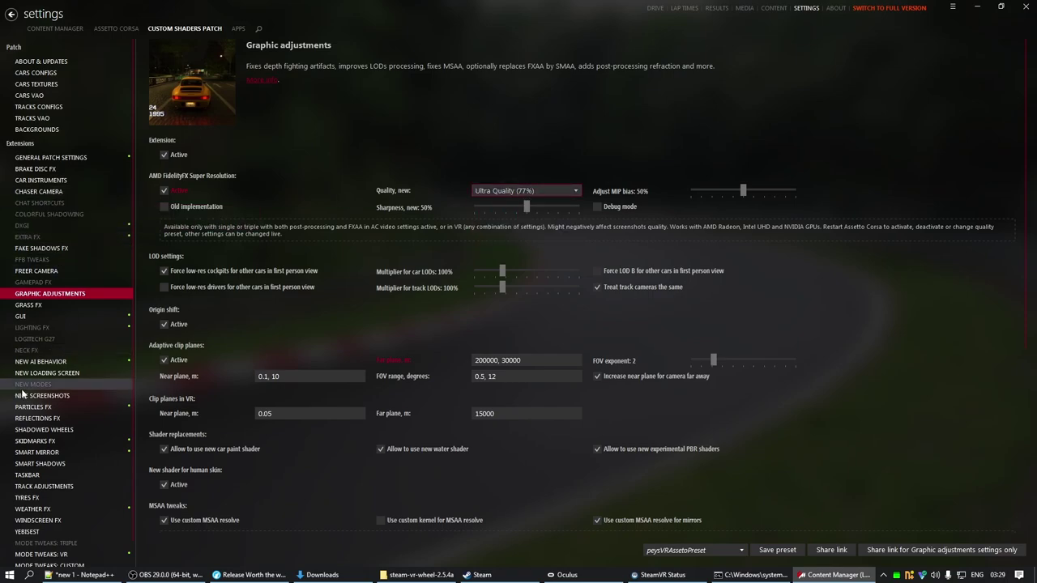
Step: Review the VR mode tweaks and the saved patch presets, and go to the Content Manager settings section
{"action": "scroll", "coordinate": [23, 394], "scroll_direction": "down", "scroll_amount": 1}
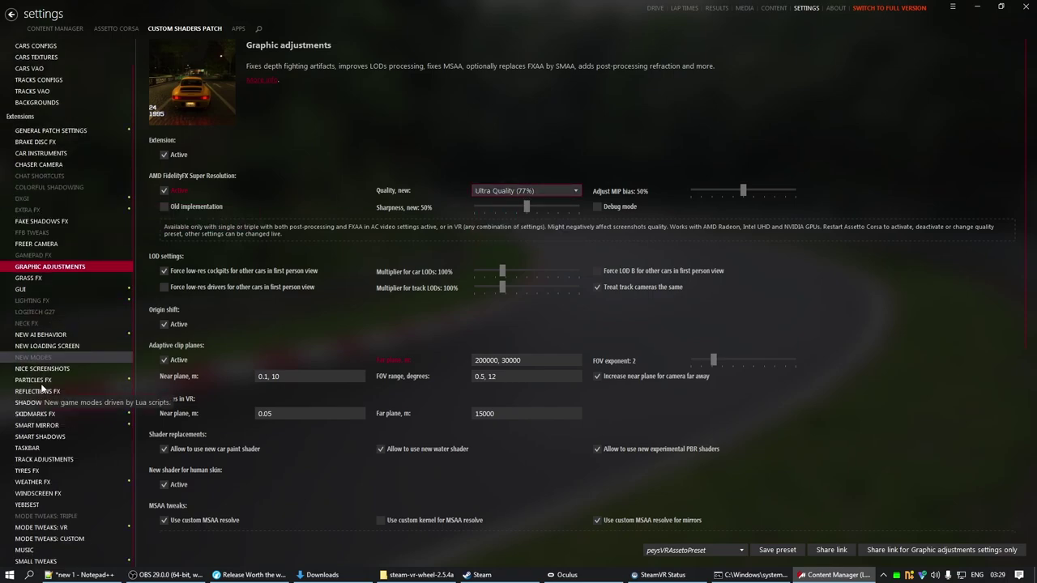
{"action": "left_click", "coordinate": [71, 529]}
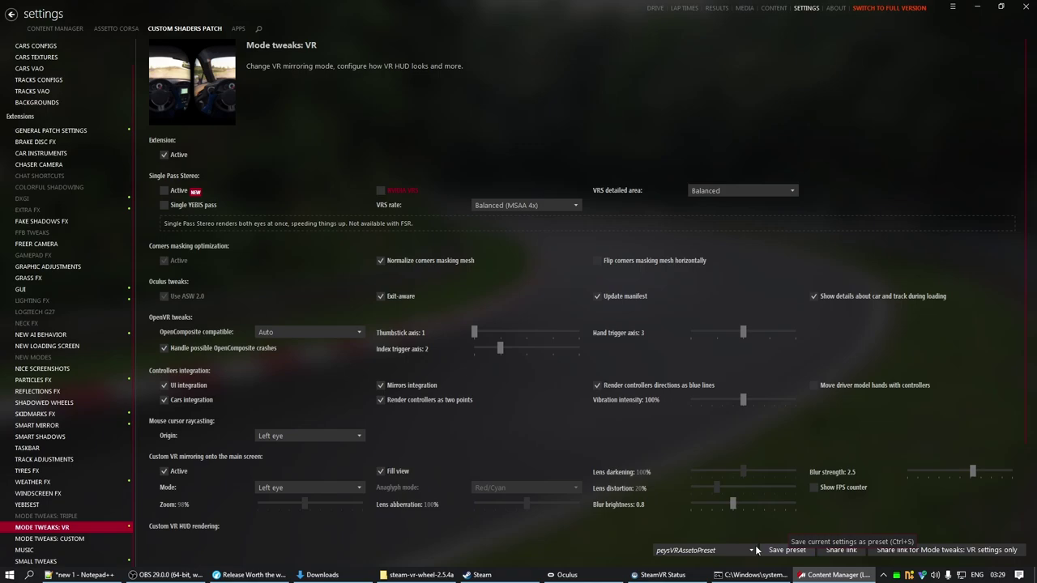
{"action": "left_click", "coordinate": [724, 550]}
{"action": "left_click", "coordinate": [580, 561]}
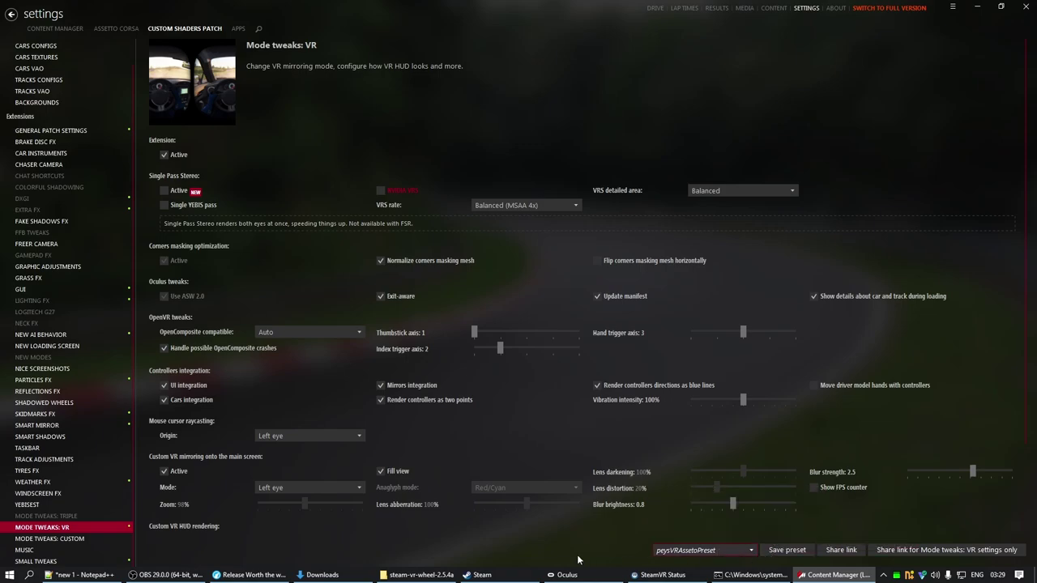
{"action": "scroll", "coordinate": [68, 229], "scroll_direction": "up", "scroll_amount": 1}
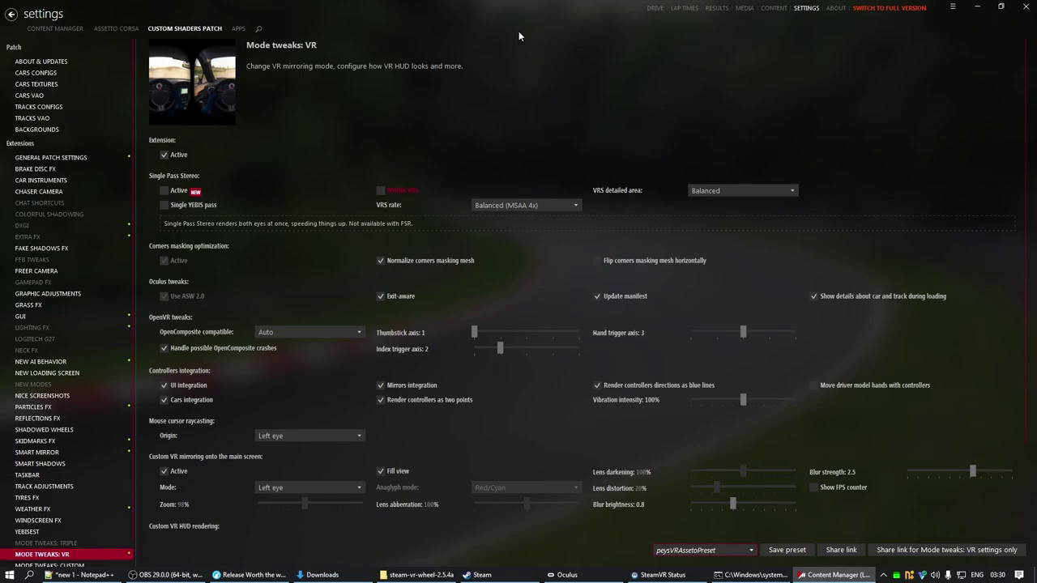
{"action": "left_click", "coordinate": [68, 30]}
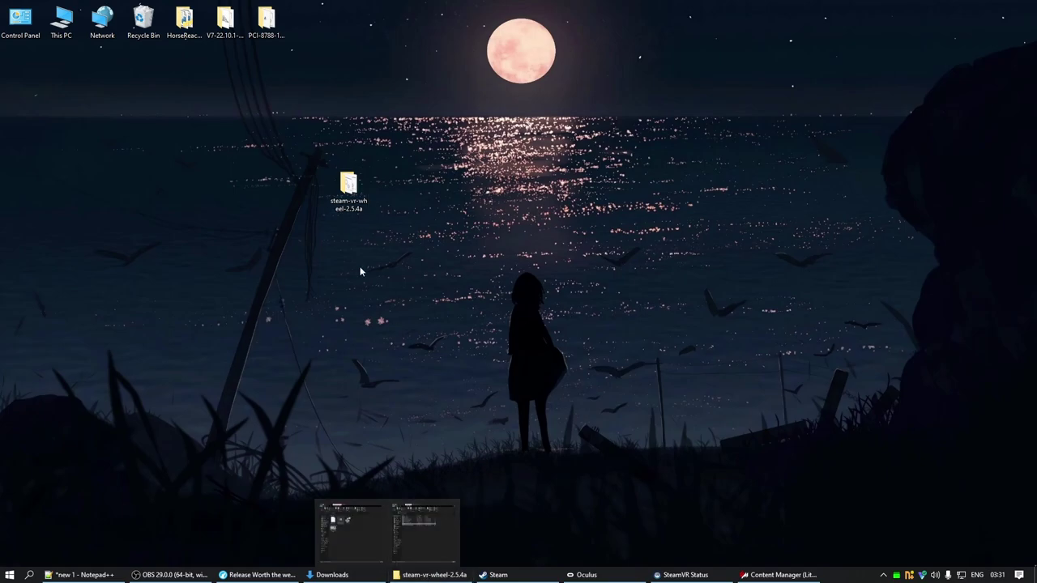
Step: Run steam-vr-wheel.bat from the steam-vr-wheel-2.5.4a folder and minimize its console and the folder window
{"action": "left_click", "coordinate": [423, 529]}
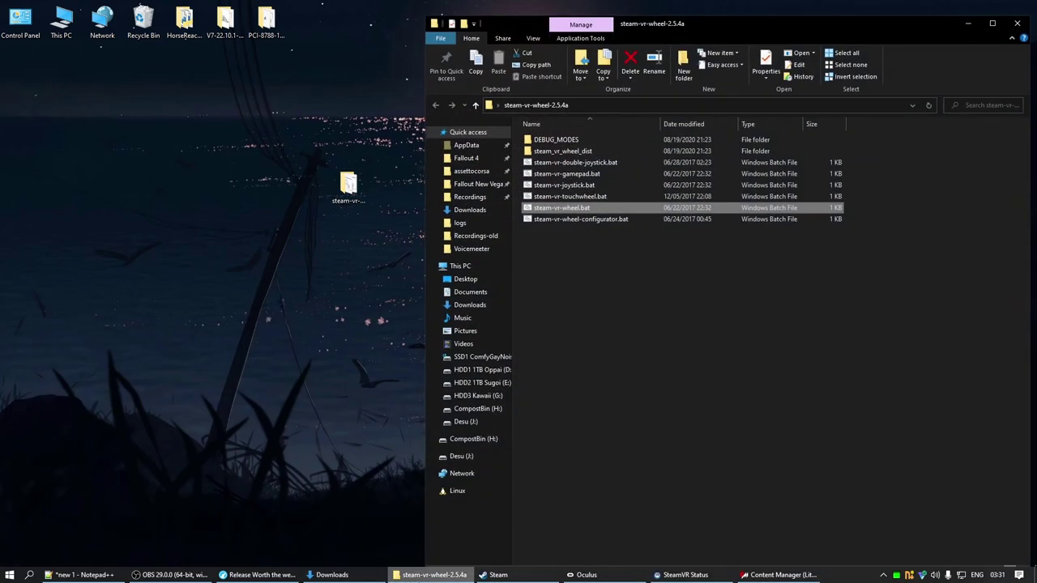
{"action": "double_click", "coordinate": [600, 207]}
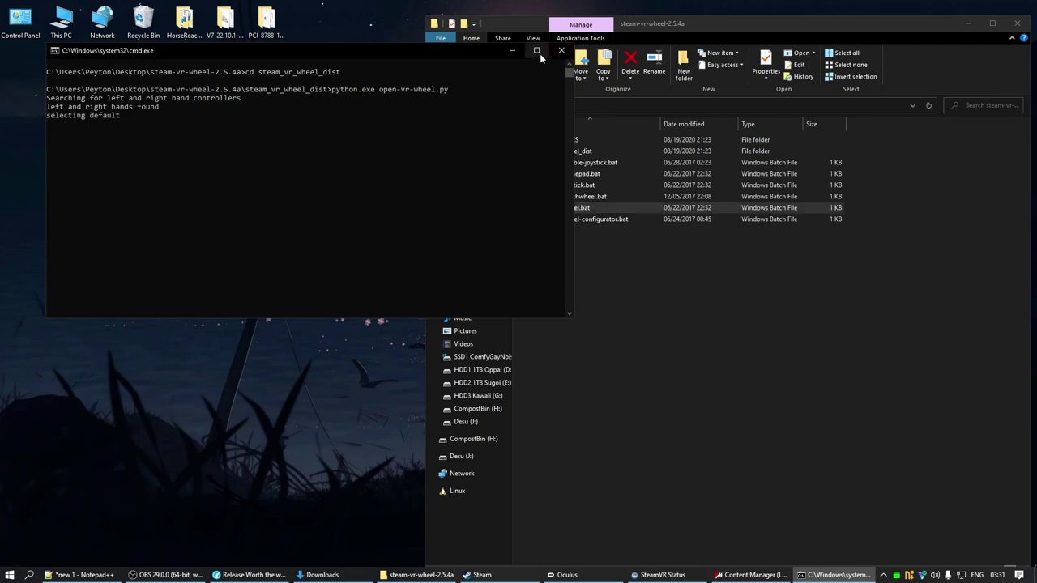
{"action": "left_click", "coordinate": [512, 54]}
{"action": "left_click", "coordinate": [968, 22]}
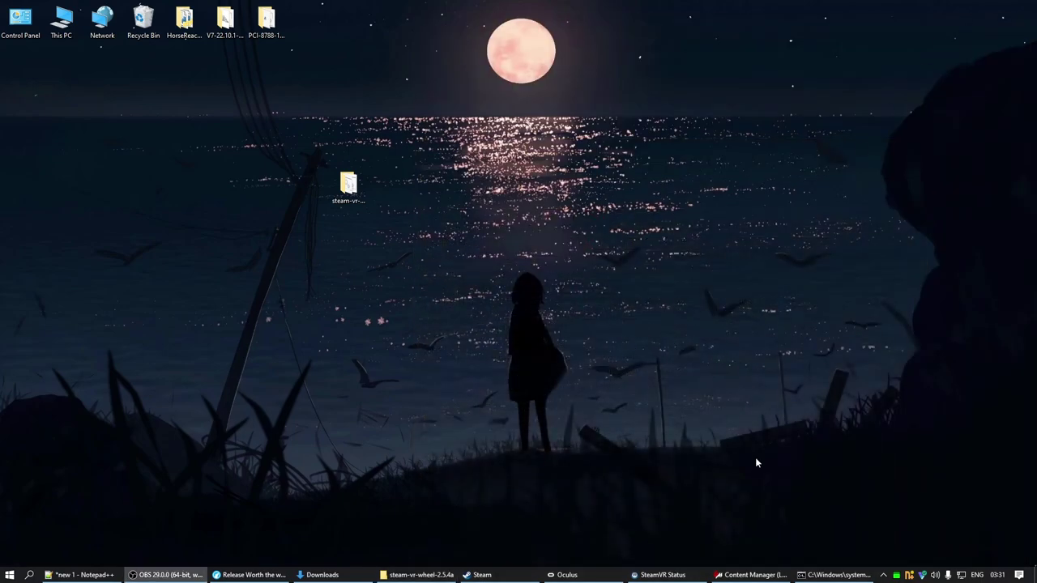
Step: Switch to Content Manager and review Assetto Corsa's video settings and wheel button bindings
{"action": "left_click", "coordinate": [750, 574]}
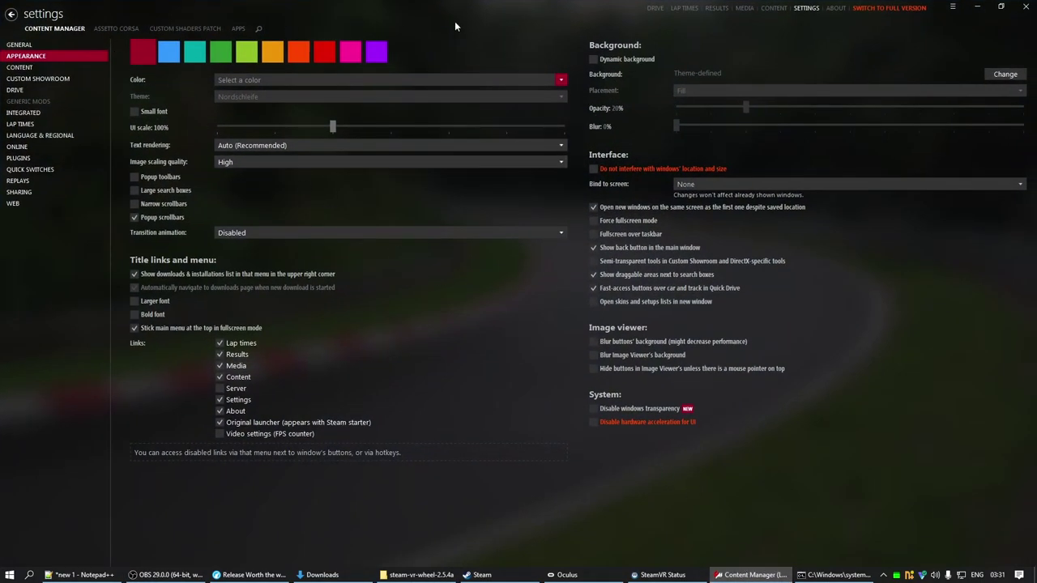
{"action": "left_click", "coordinate": [107, 30]}
{"action": "left_click", "coordinate": [59, 67]}
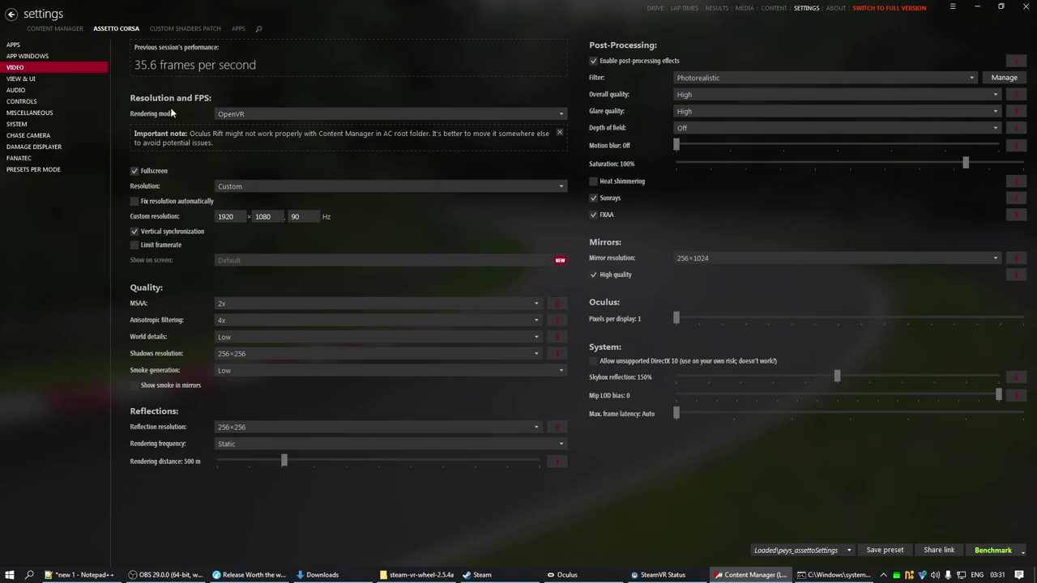
{"action": "left_click", "coordinate": [56, 100]}
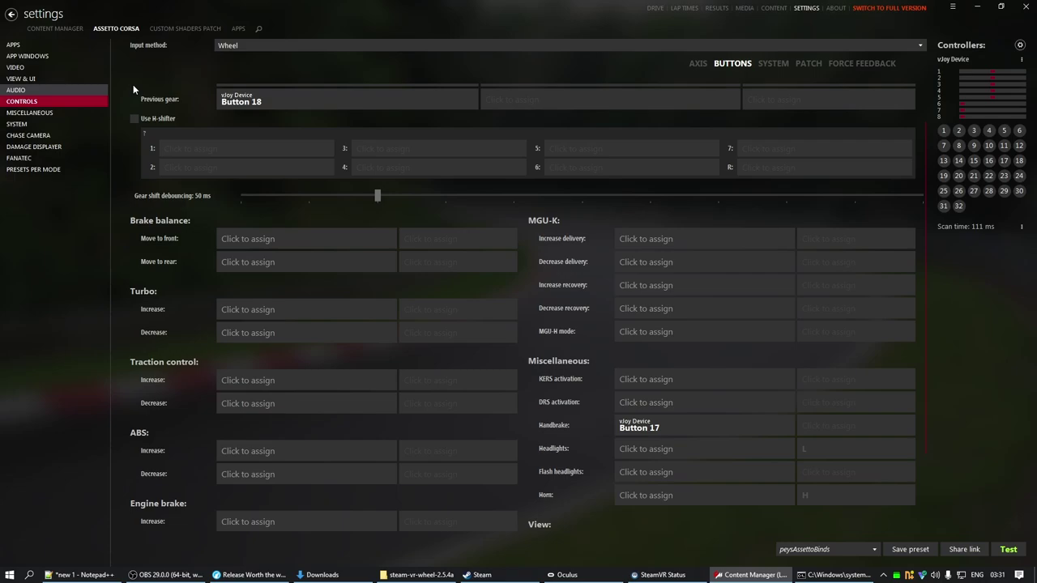
Step: Start a quick single-player practice session with the Nissan Silvia S15 on Mt. Akina Downhill
{"action": "left_click", "coordinate": [655, 10]}
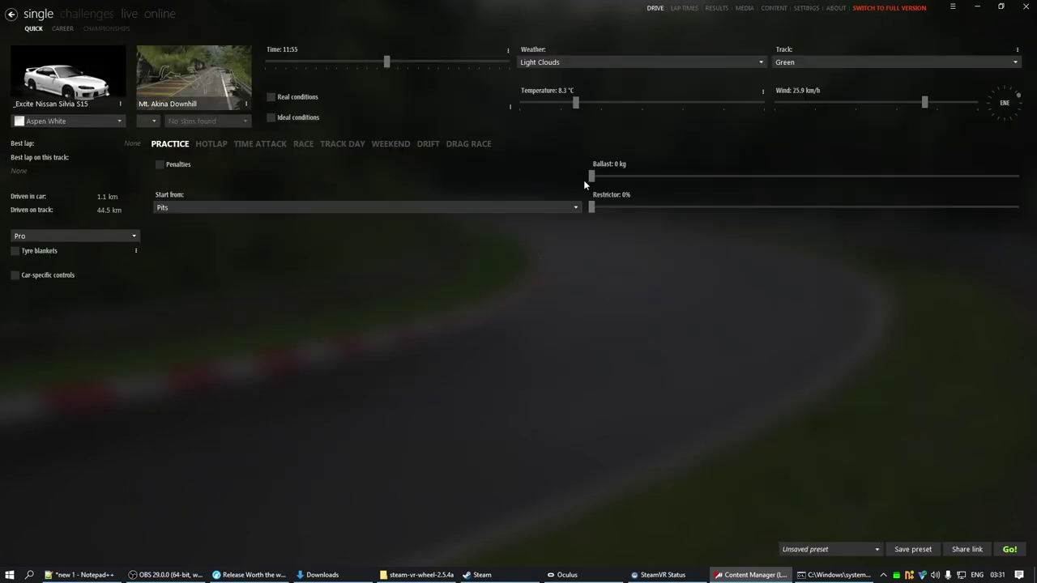
{"action": "left_click", "coordinate": [1009, 549]}
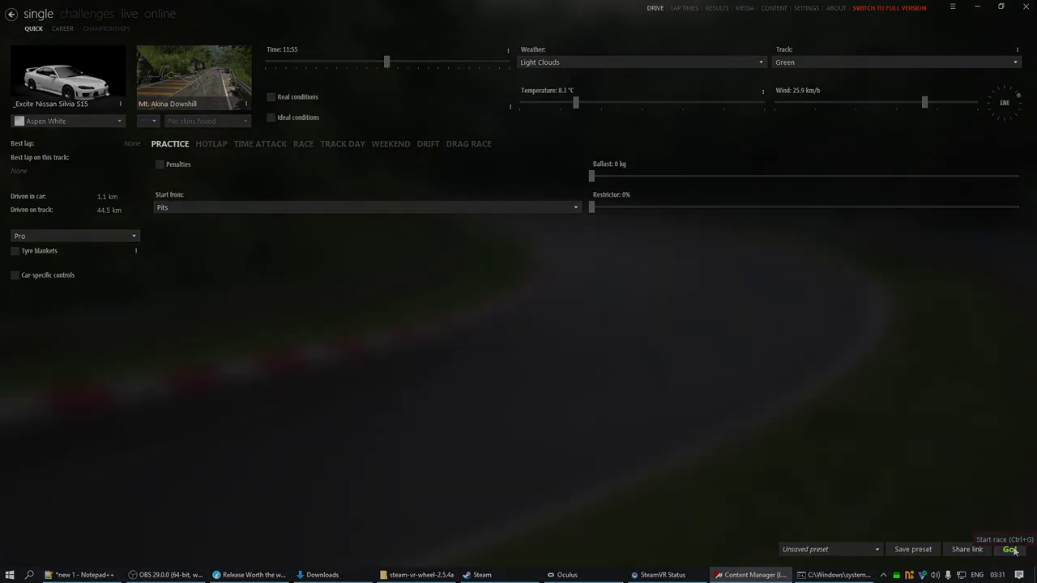